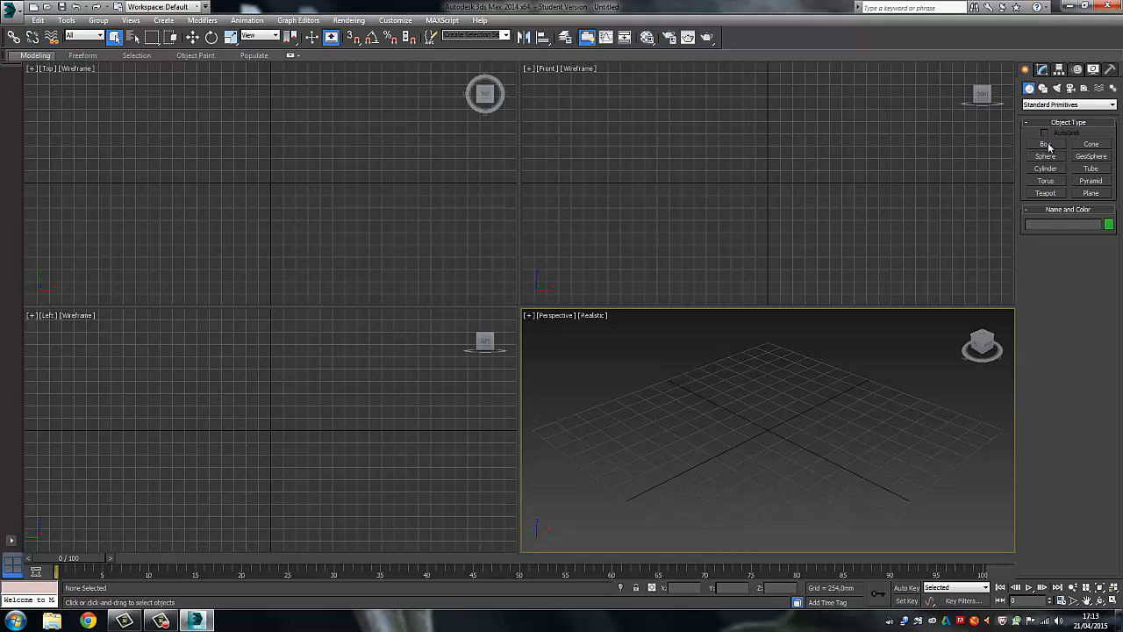
Create a box near the centre of the Perspective view, about 1087 mm long, 1182 mm wide and 820 mm high.
{"action": "left_click", "coordinate": [1045, 145]}
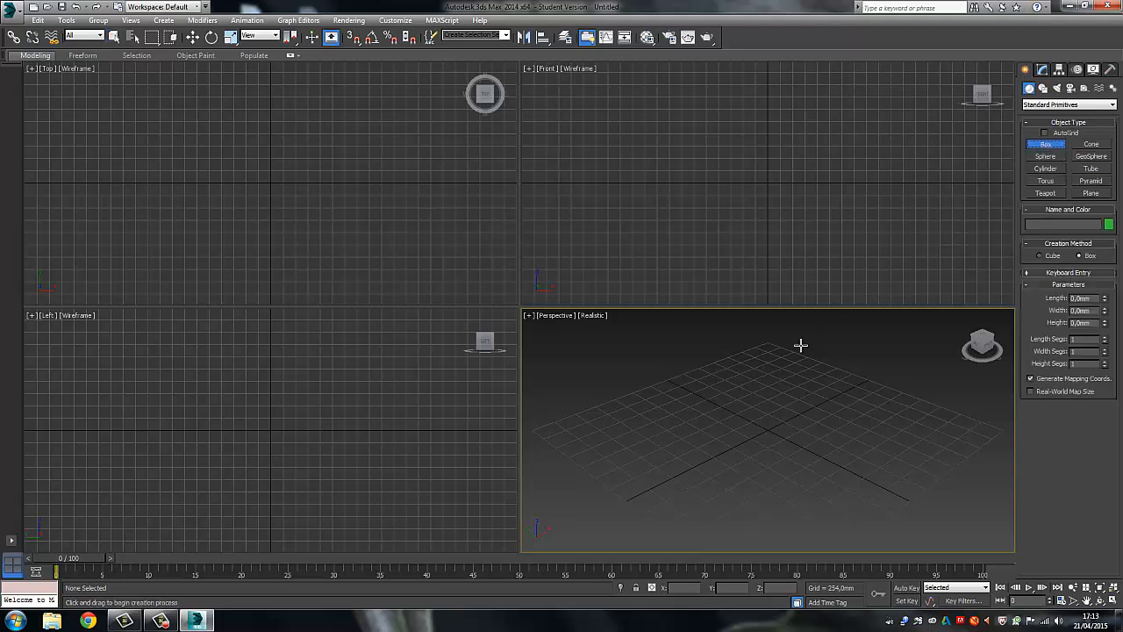
{"action": "left_click_drag", "start_coordinate": [721, 419], "coordinate": [864, 422]}
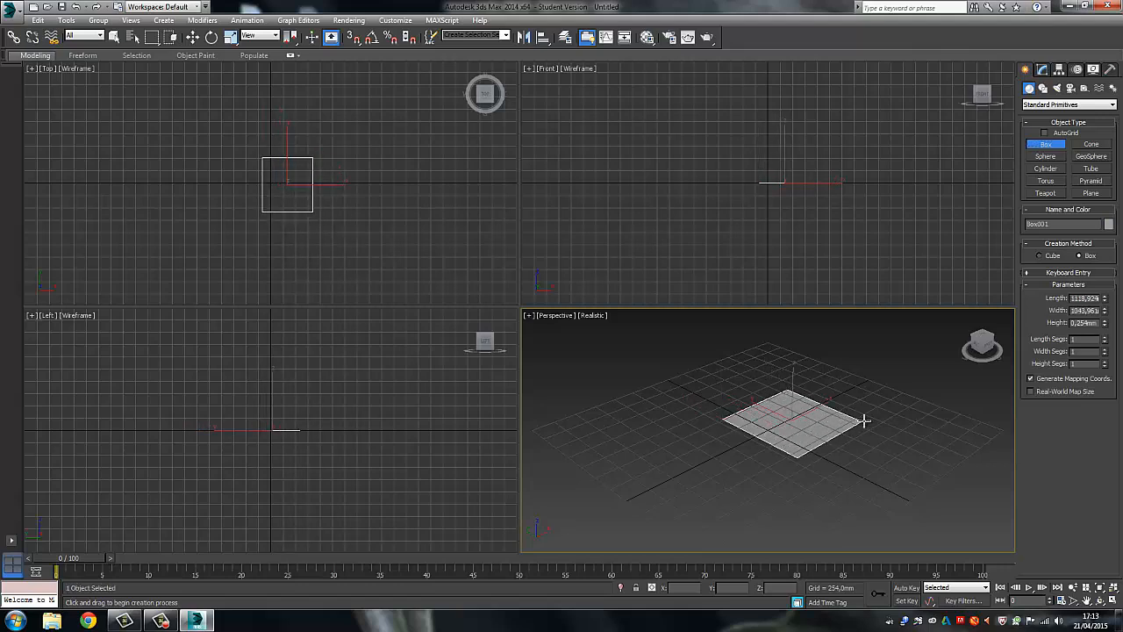
{"action": "left_click", "coordinate": [860, 336]}
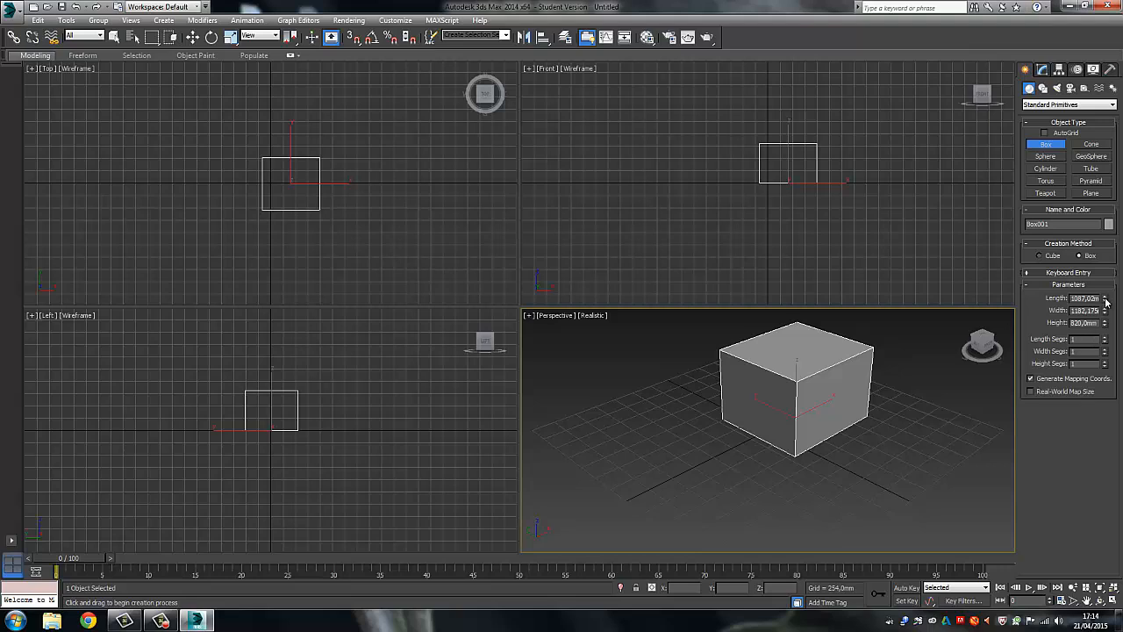
{"action": "left_click_drag", "start_coordinate": [1099, 298], "coordinate": [1067, 298]}
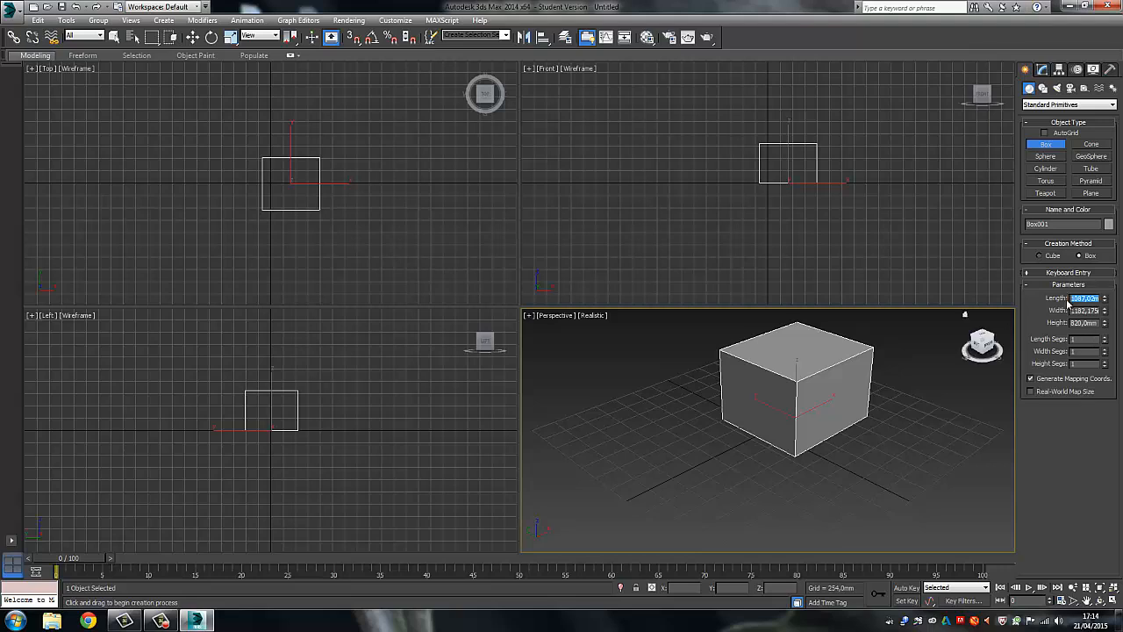
{"action": "type", "text": "500mm"}
{"action": "left_click", "coordinate": [1090, 309]}
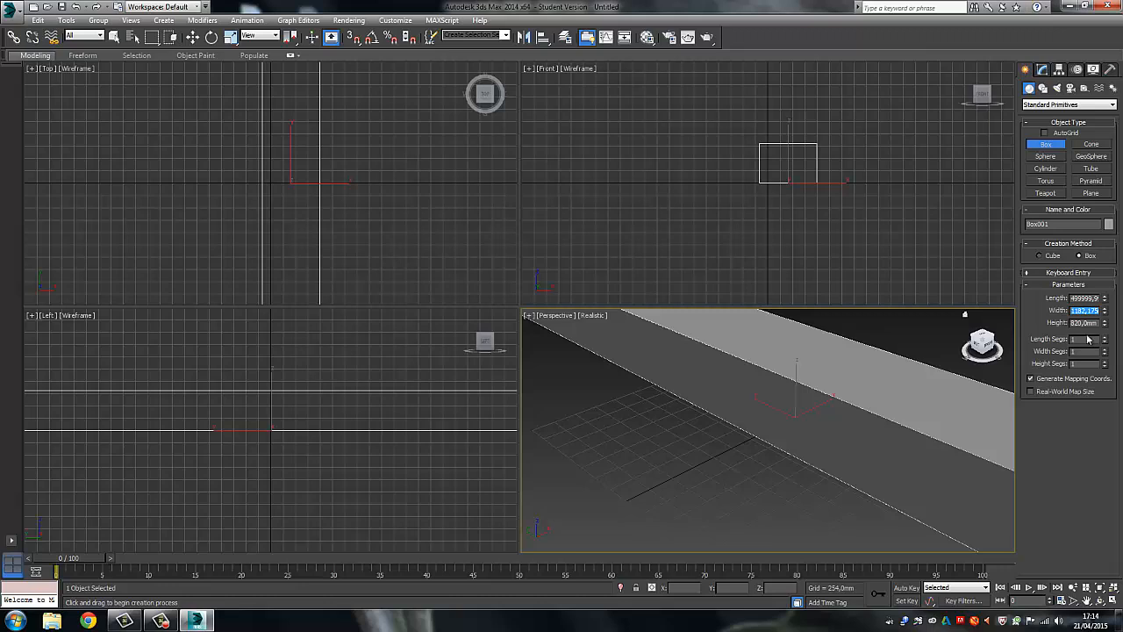
Set the box's length, width and height to 400 mm each.
{"action": "double_click", "coordinate": [1074, 298]}
{"action": "type", "text": "4400"}
{"action": "key", "text": "BackSpace"}
{"action": "key", "text": "BackSpace"}
{"action": "type", "text": "00"}
{"action": "key", "text": "Tab"}
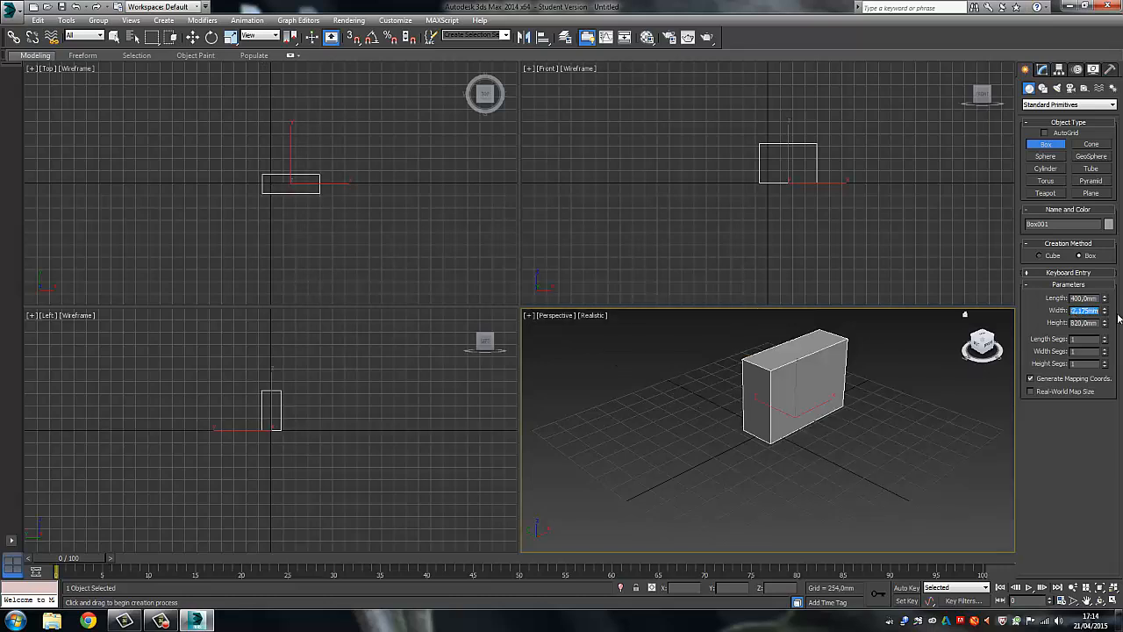
{"action": "type", "text": "400"}
{"action": "key", "text": "Tab"}
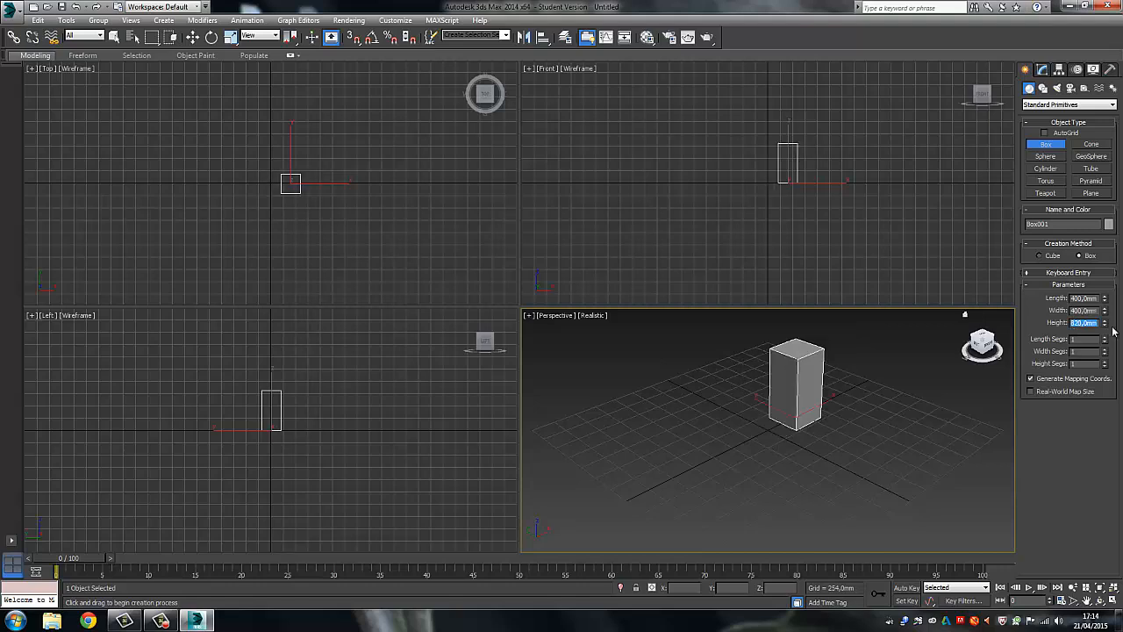
{"action": "type", "text": "400"}
{"action": "key", "text": "Return"}
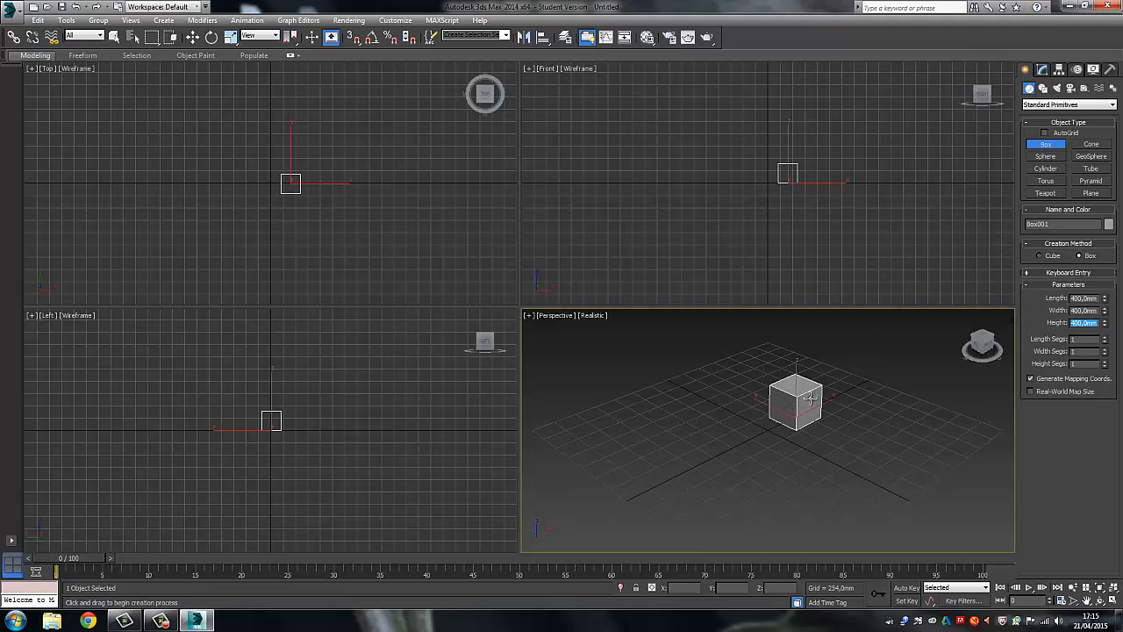
Finish box creation and convert the cube to an Editable Poly.
{"action": "right_click", "coordinate": [810, 402]}
{"action": "right_click", "coordinate": [809, 400]}
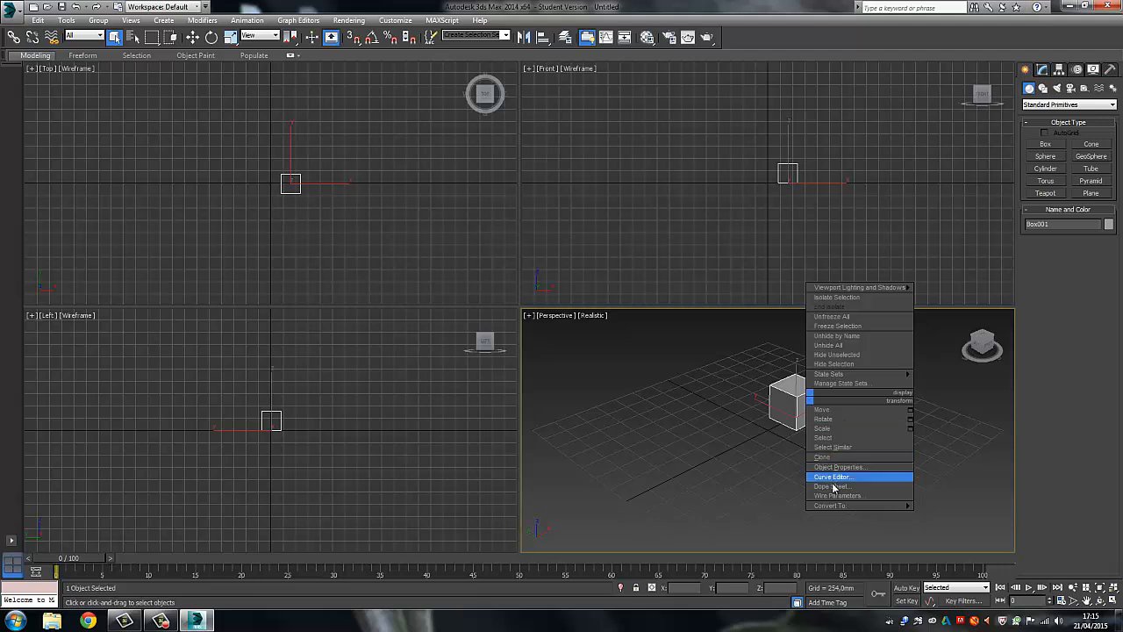
{"action": "mouse_move", "coordinate": [839, 507]}
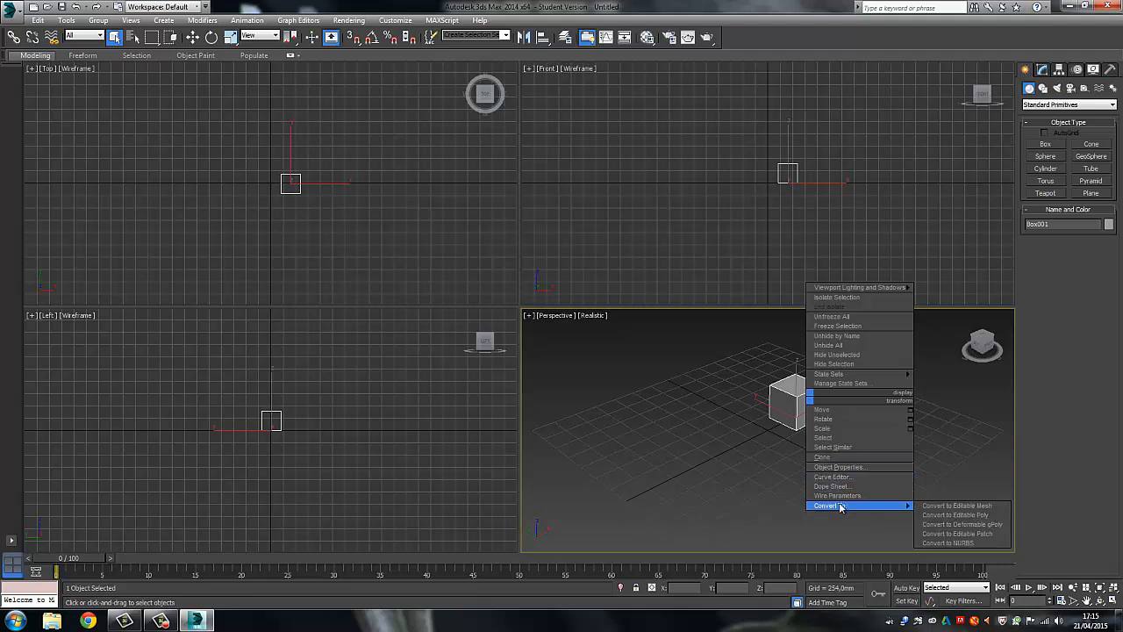
{"action": "left_click", "coordinate": [955, 515]}
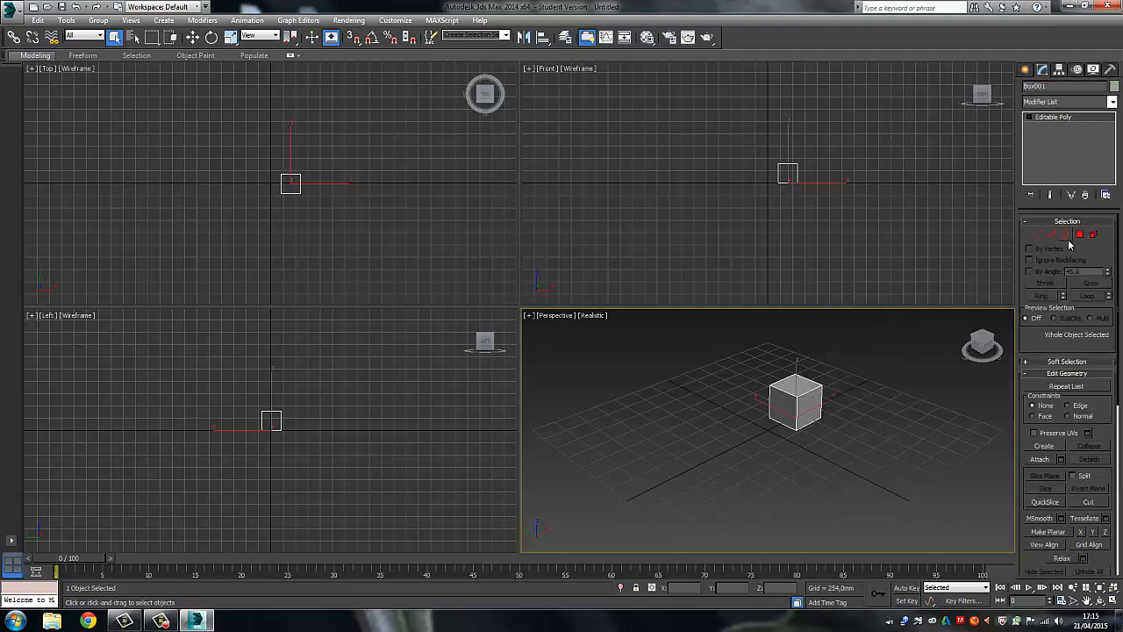
Select all six faces of the cube at polygon level.
{"action": "left_click", "coordinate": [1080, 235]}
{"action": "left_click", "coordinate": [797, 384]}
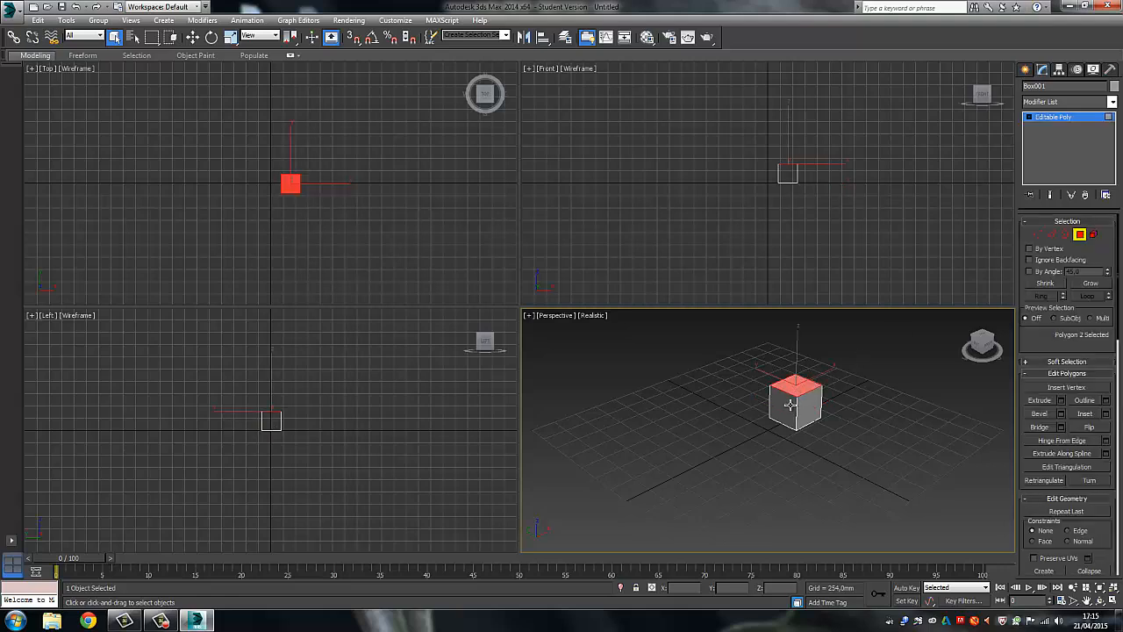
{"action": "left_click", "coordinate": [791, 404], "text": "shift"}
{"action": "left_click", "coordinate": [806, 405], "text": "shift"}
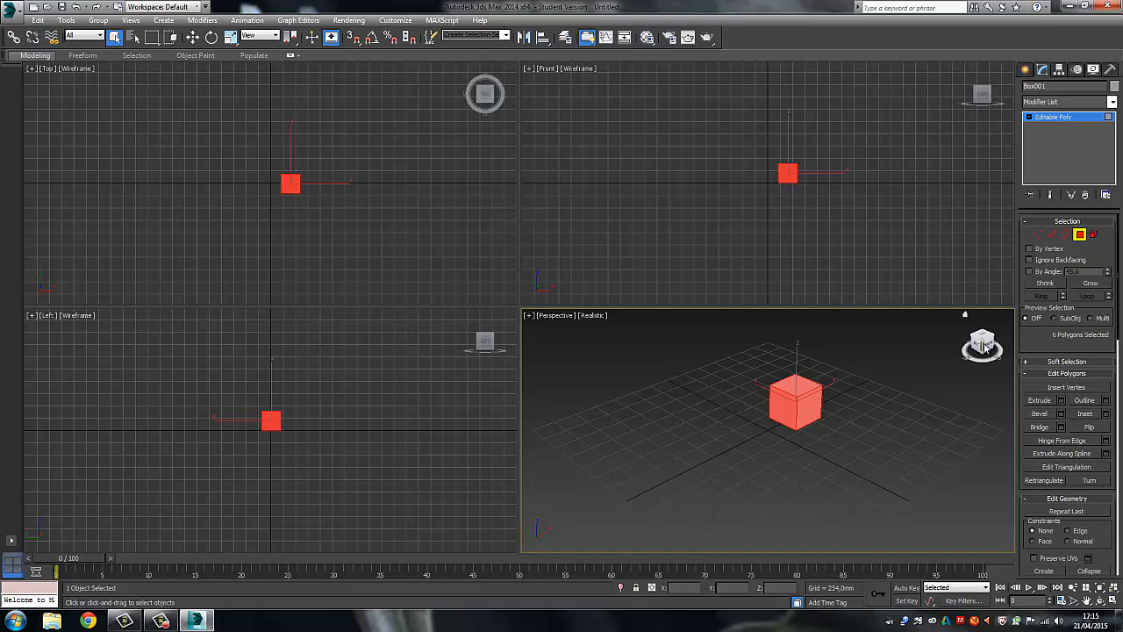
{"action": "left_click_drag", "start_coordinate": [983, 349], "coordinate": [939, 351]}
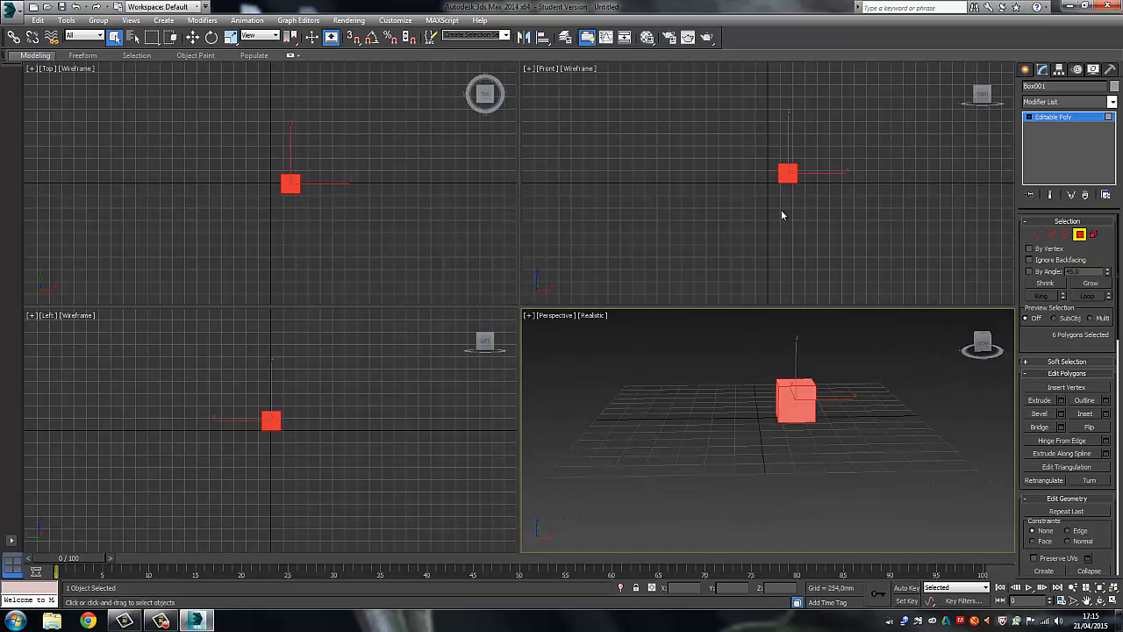
Assign the 01 - Default material to the cube's selected polygons and close the Material Editor.
{"action": "left_click", "coordinate": [649, 38]}
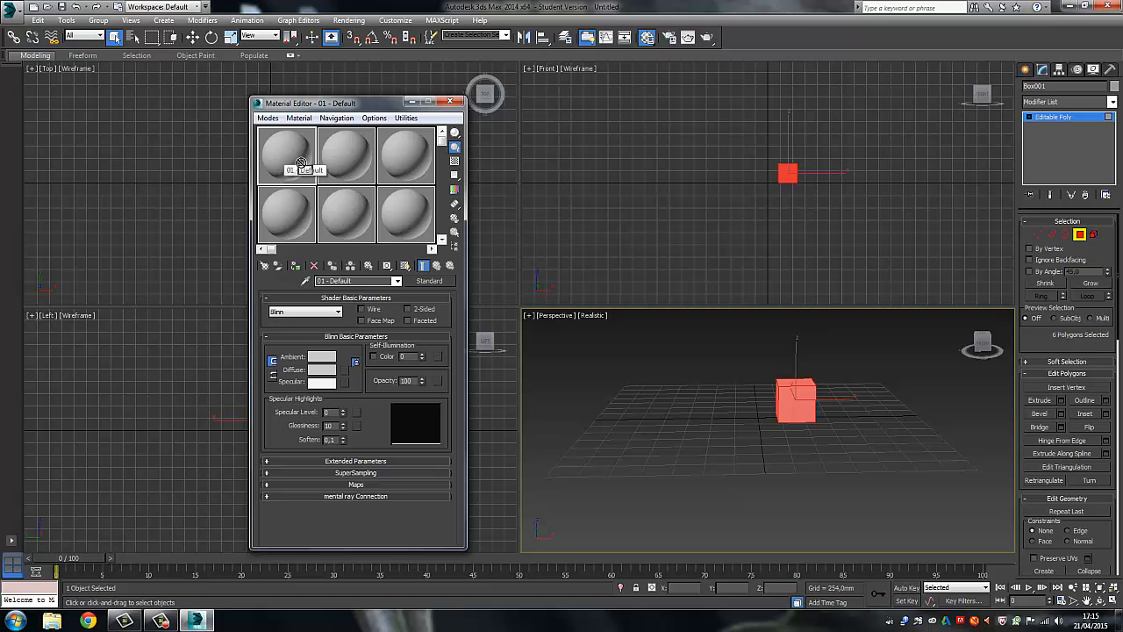
{"action": "left_click_drag", "start_coordinate": [286, 159], "coordinate": [792, 396]}
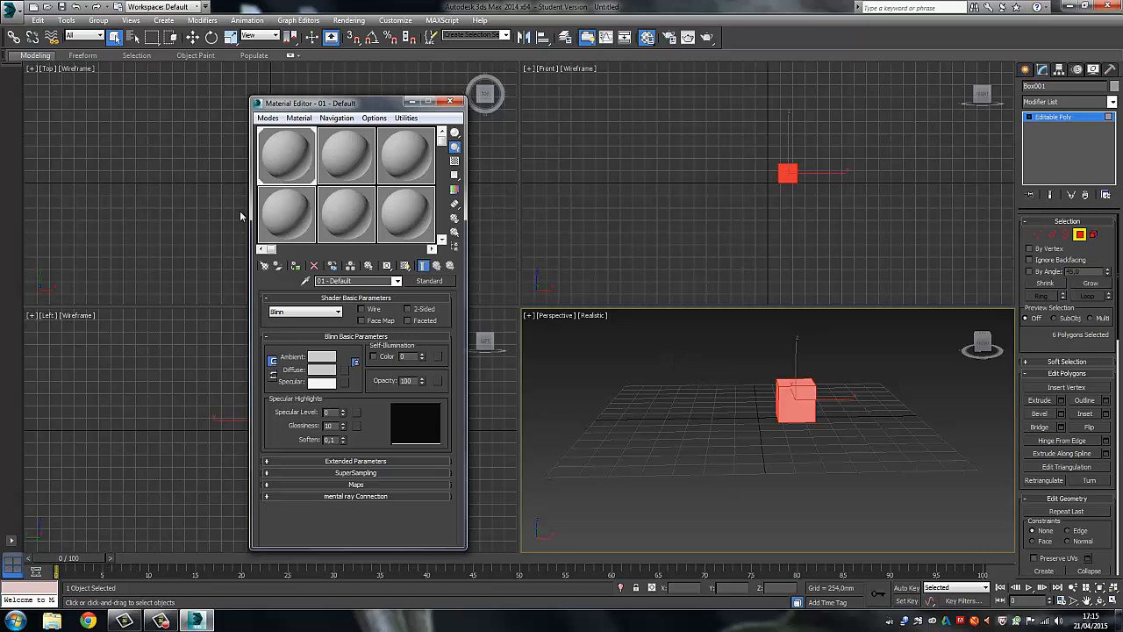
{"action": "left_click", "coordinate": [449, 102]}
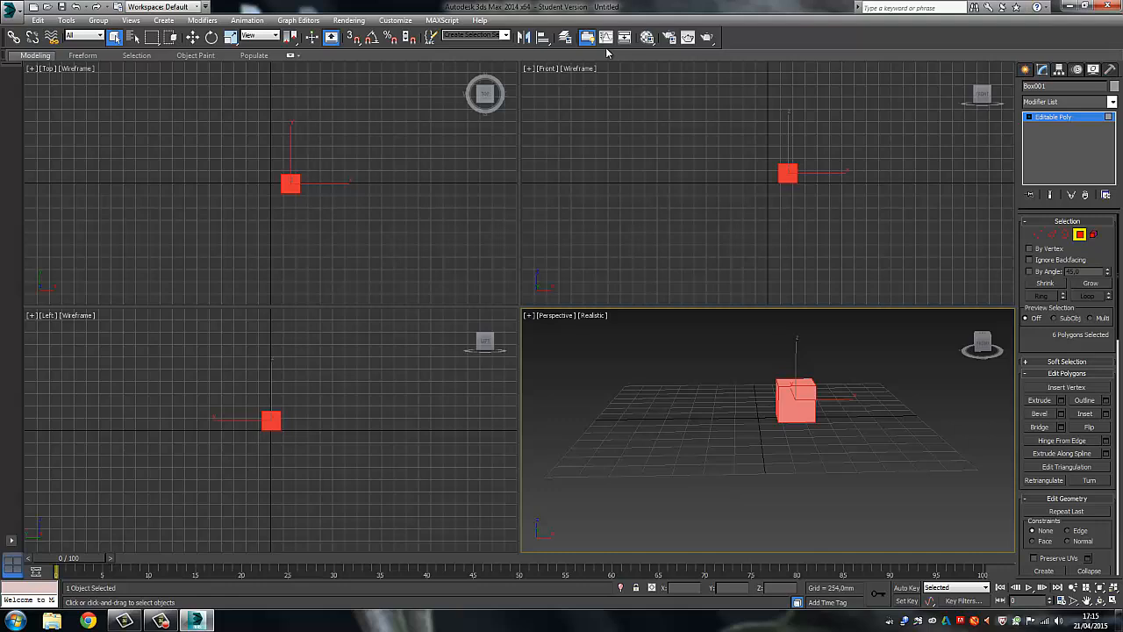
Add an Unwrap UVW modifier to the cube.
{"action": "left_click", "coordinate": [1112, 102]}
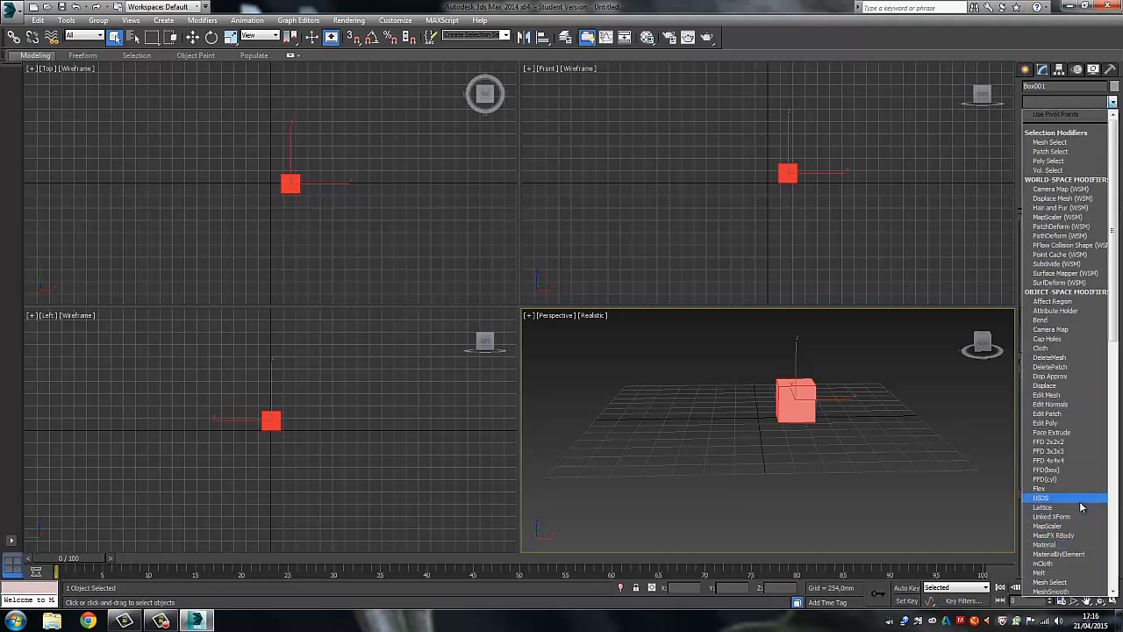
{"action": "scroll", "coordinate": [1080, 518], "scroll_direction": "down", "scroll_amount": 2}
{"action": "scroll", "coordinate": [1085, 491], "scroll_direction": "down", "scroll_amount": 5}
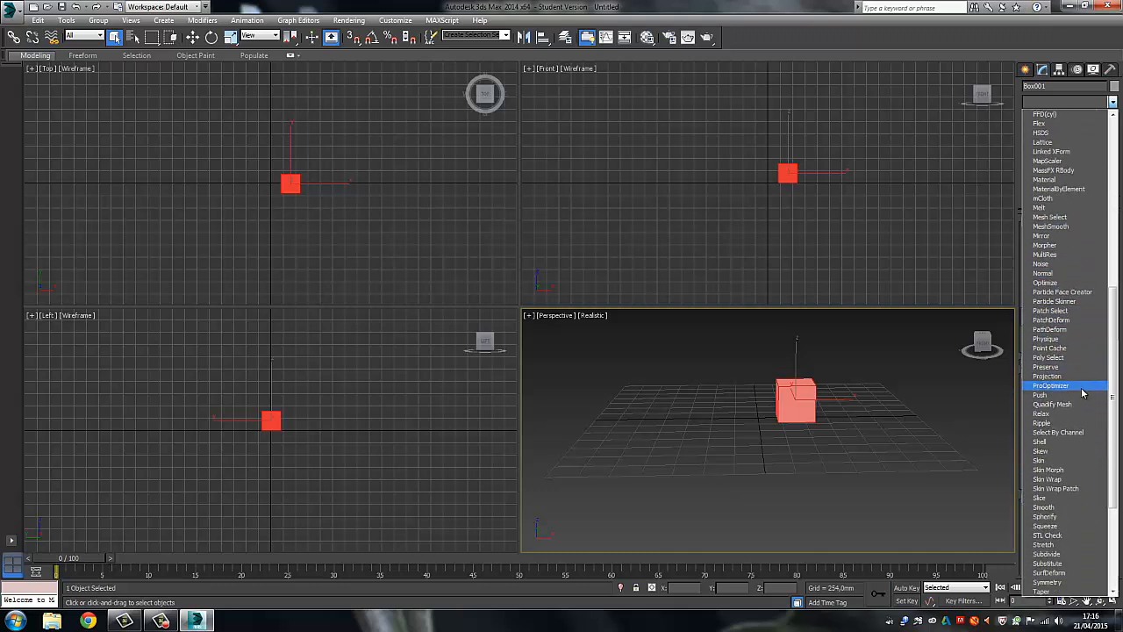
{"action": "scroll", "coordinate": [1084, 386], "scroll_direction": "down", "scroll_amount": 6}
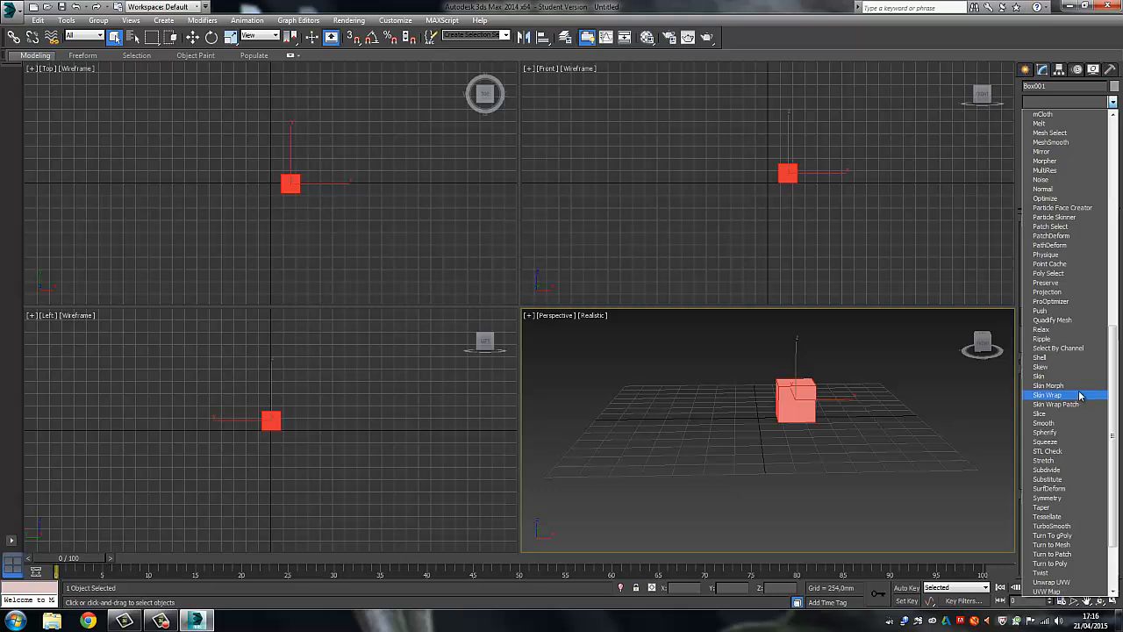
{"action": "scroll", "coordinate": [1079, 397], "scroll_direction": "down", "scroll_amount": 3}
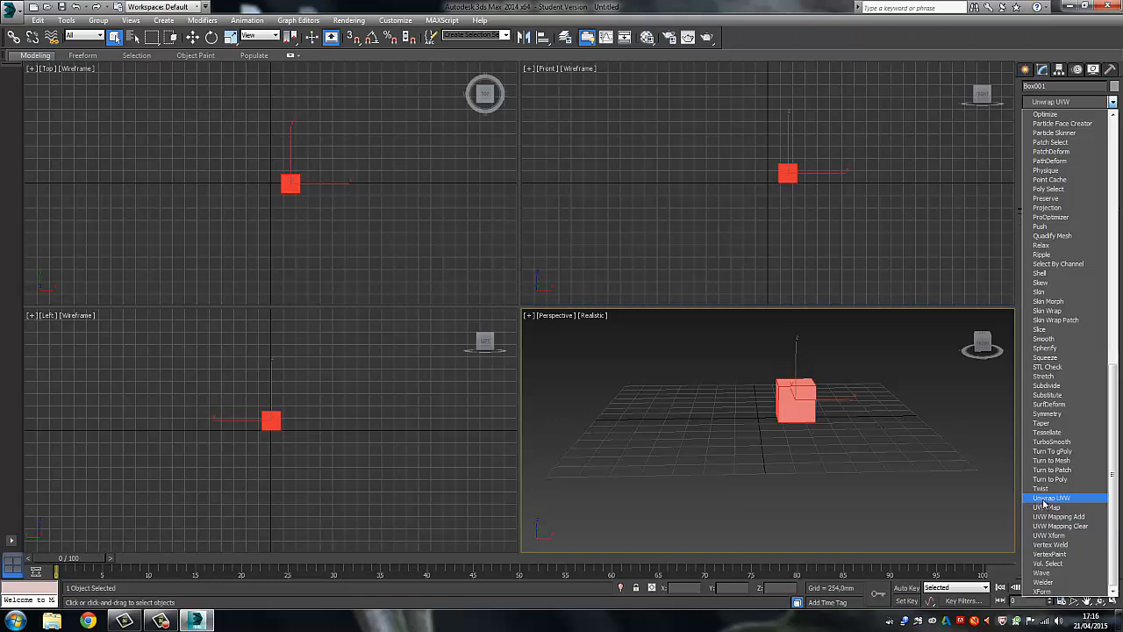
{"action": "left_click", "coordinate": [1044, 499]}
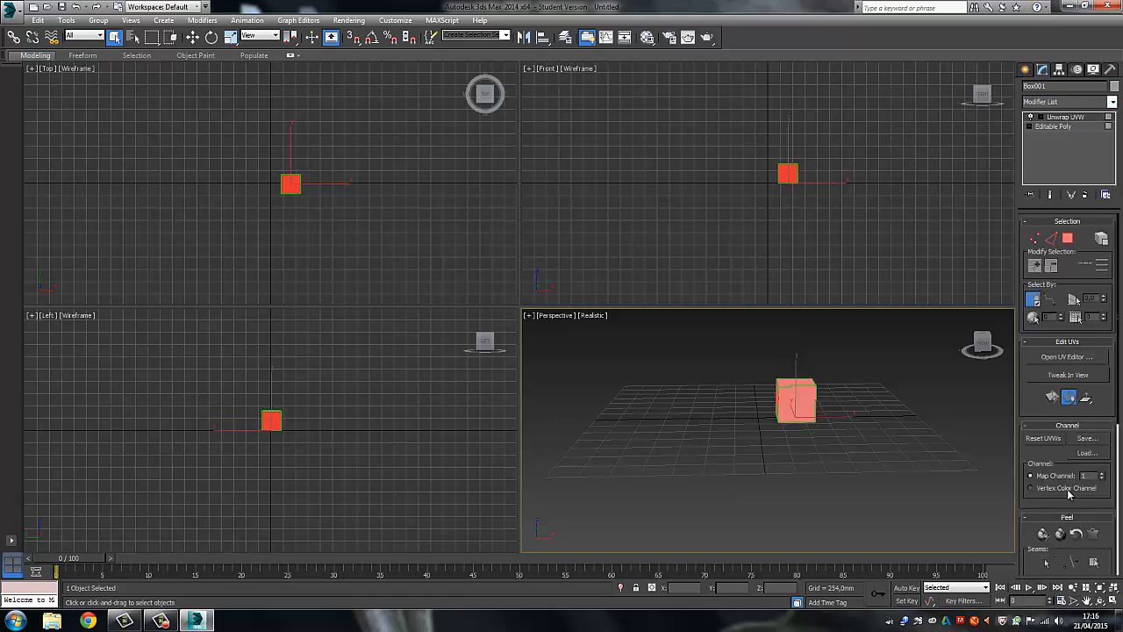
Open the UV editor for the cube and select all of its faces in polygon mode.
{"action": "left_click", "coordinate": [1059, 358]}
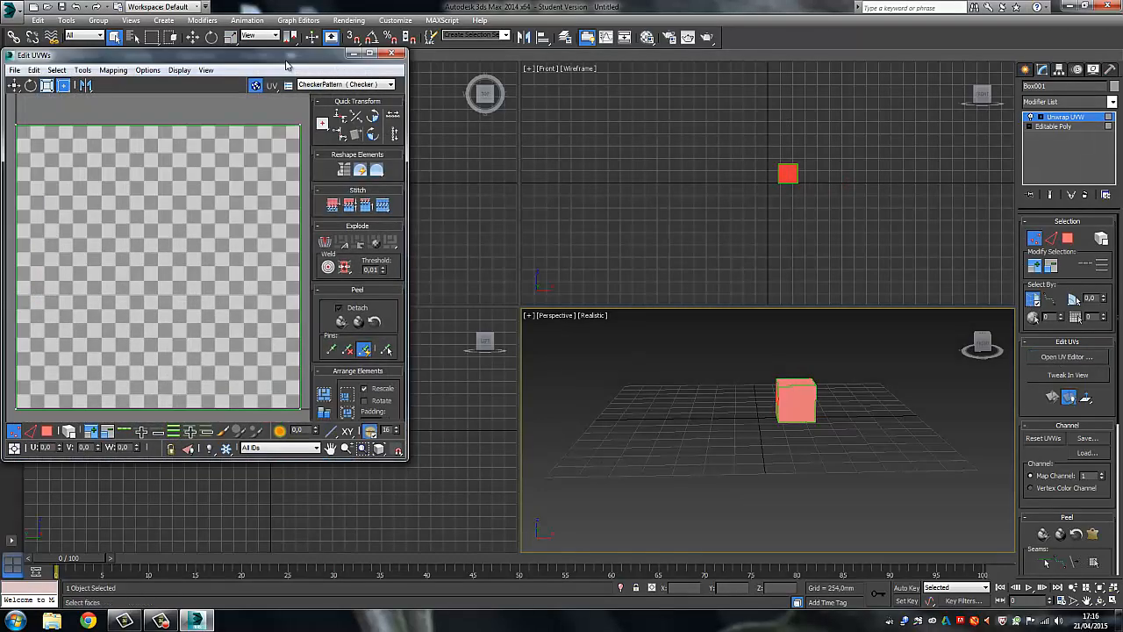
{"action": "left_click_drag", "start_coordinate": [284, 62], "coordinate": [424, 81]}
{"action": "left_click", "coordinate": [798, 412]}
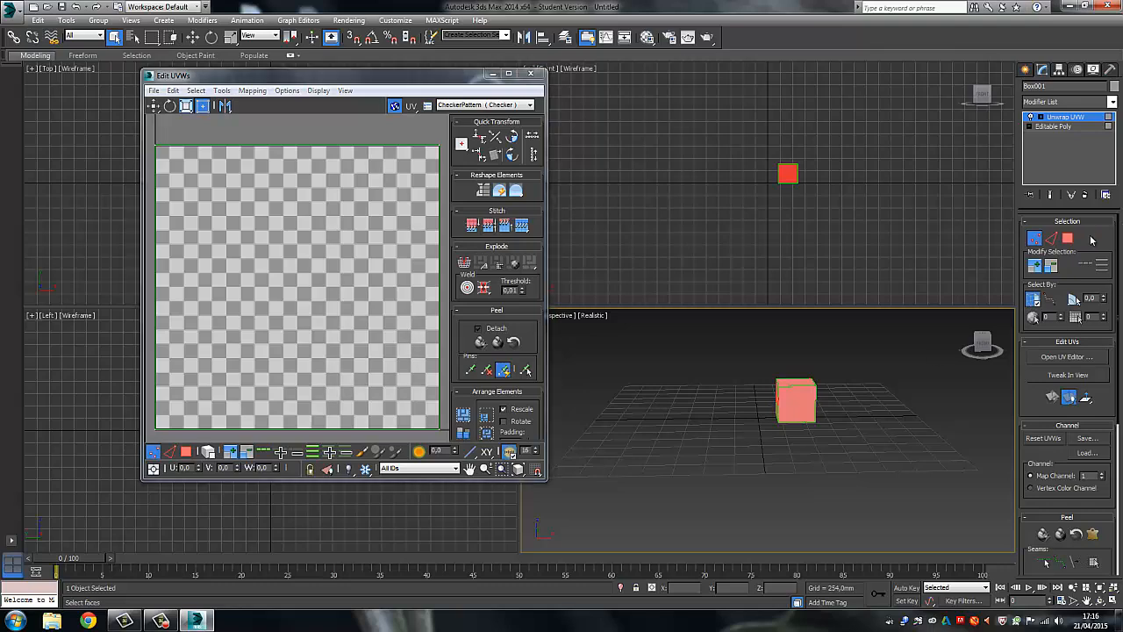
{"action": "left_click", "coordinate": [186, 451]}
{"action": "key", "text": "ctrl+a"}
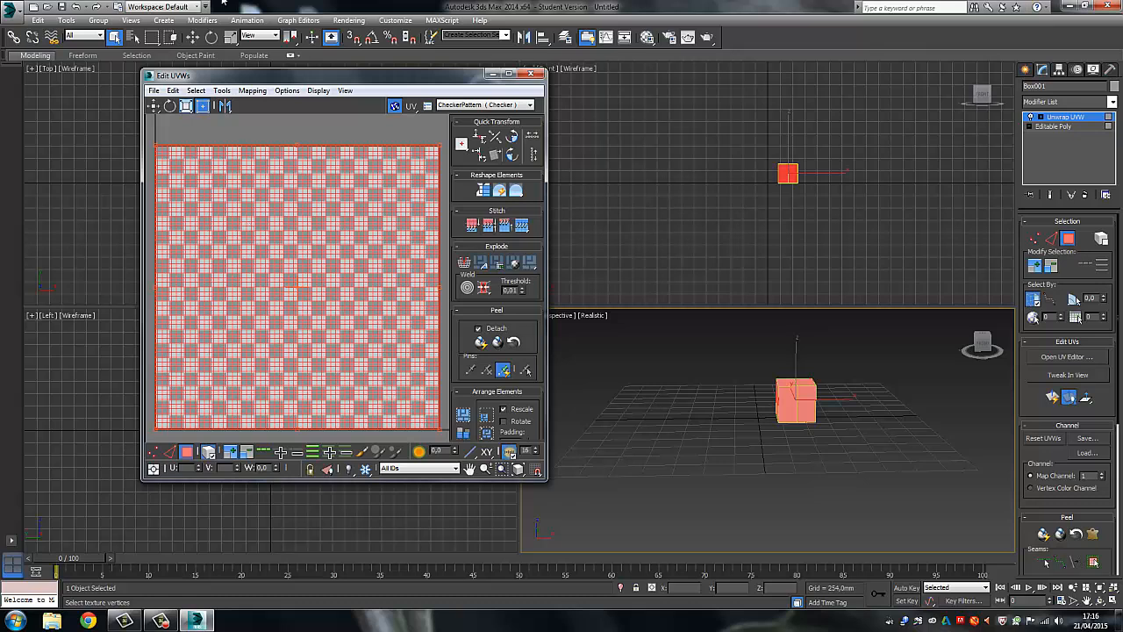
Apply Flatten Mapping to the selected UV faces.
{"action": "left_click", "coordinate": [251, 91]}
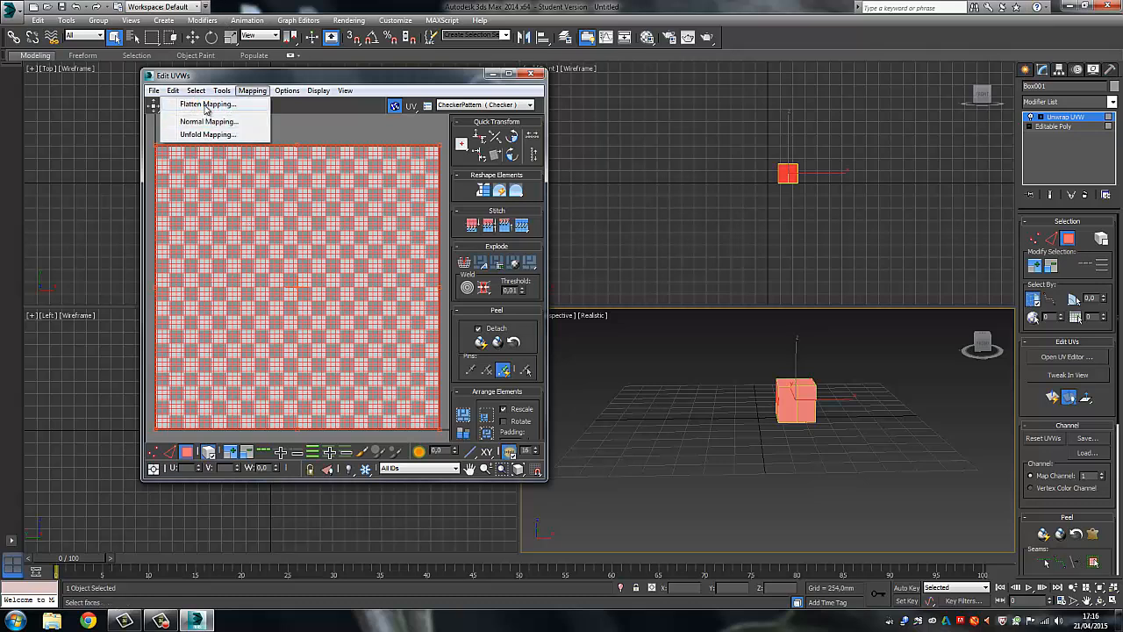
{"action": "left_click", "coordinate": [207, 106]}
{"action": "left_click", "coordinate": [169, 79]}
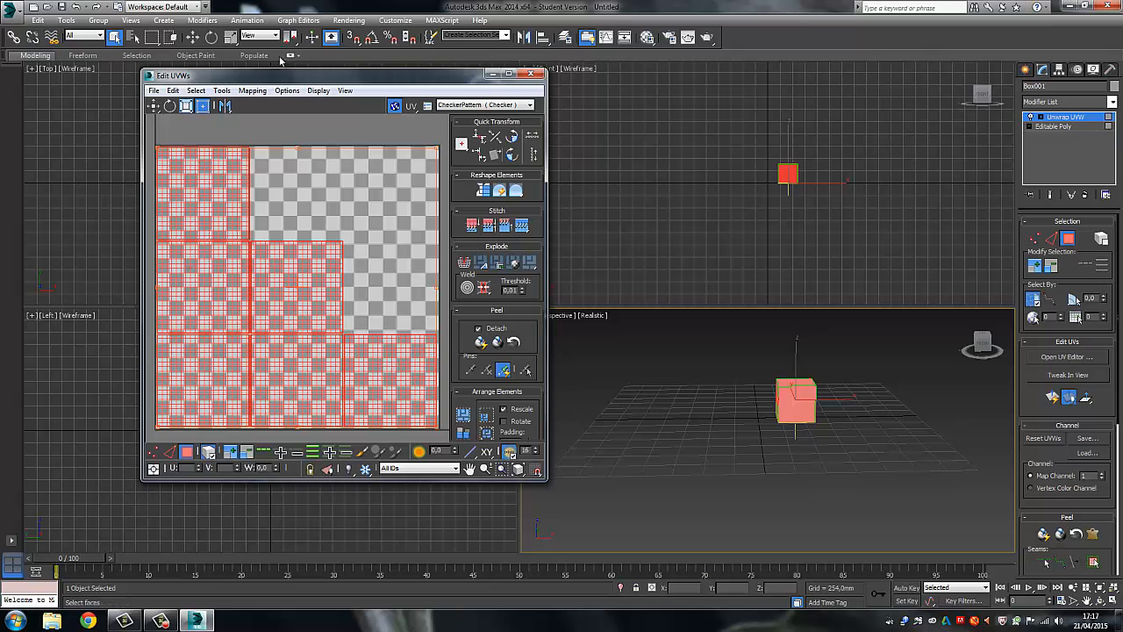
Apply Unfold Mapping to the selected faces with Walk to closest face and normalized clusters.
{"action": "left_click", "coordinate": [253, 92]}
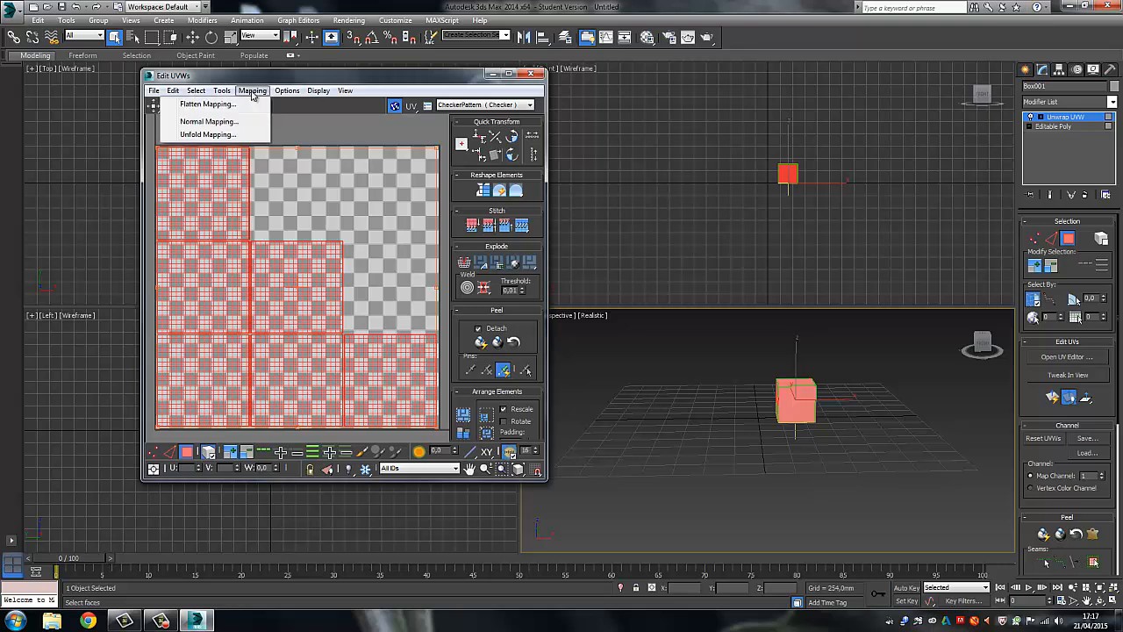
{"action": "left_click", "coordinate": [225, 136]}
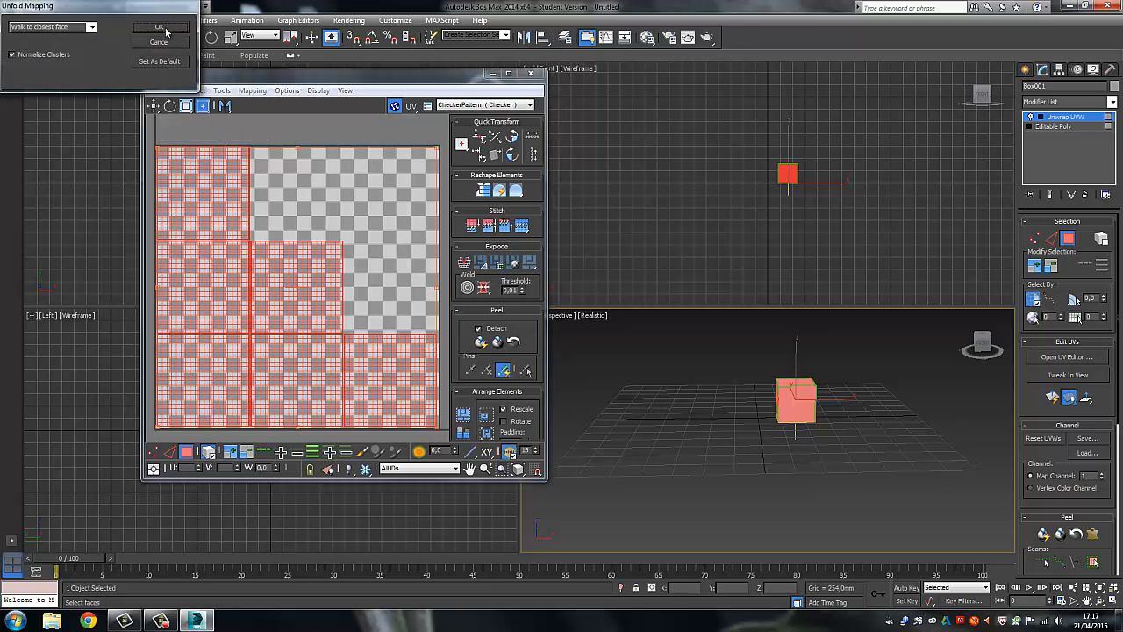
{"action": "left_click", "coordinate": [167, 30]}
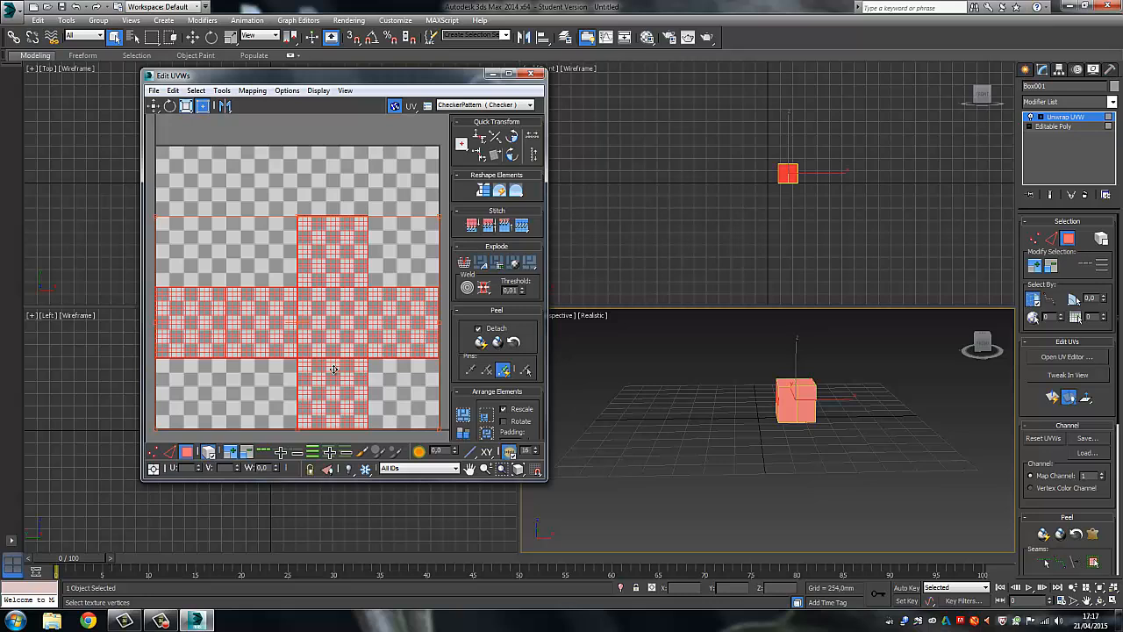
Render the unfolded cube's UVW template at 1024 × 1024 and move the UV editor aside from the rendered map.
{"action": "left_click", "coordinate": [222, 91]}
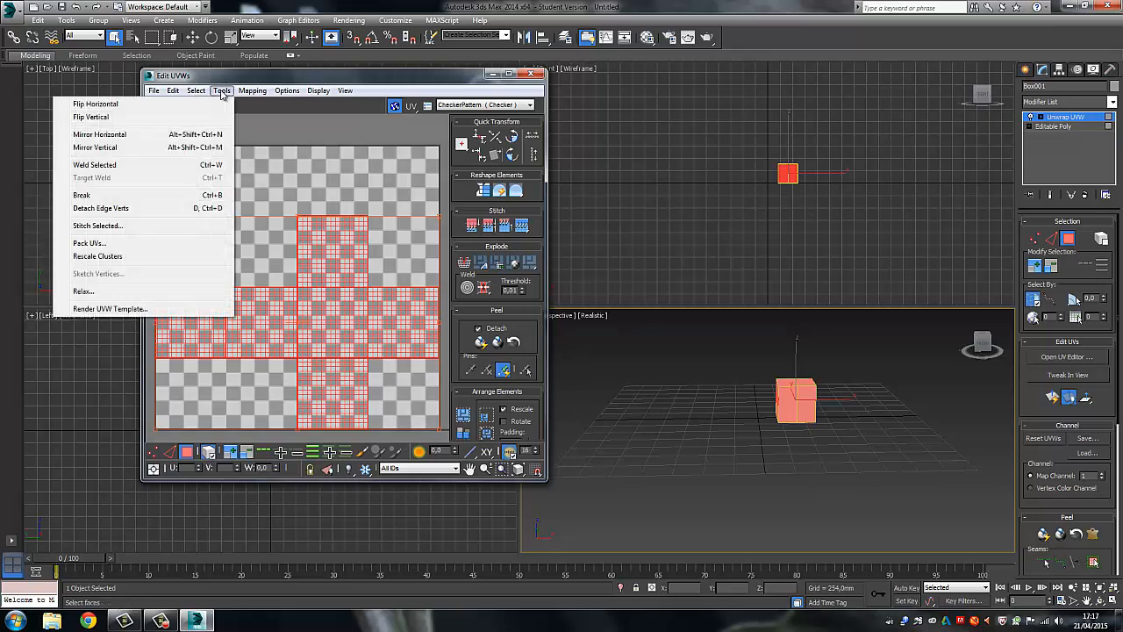
{"action": "left_click", "coordinate": [110, 308]}
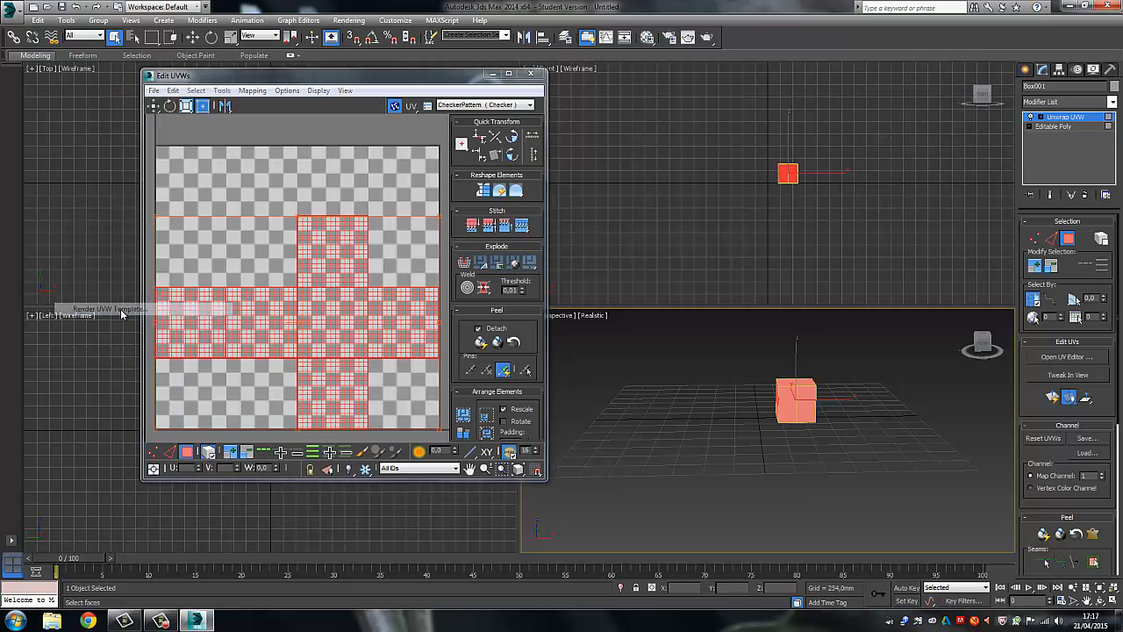
{"action": "left_click", "coordinate": [180, 309]}
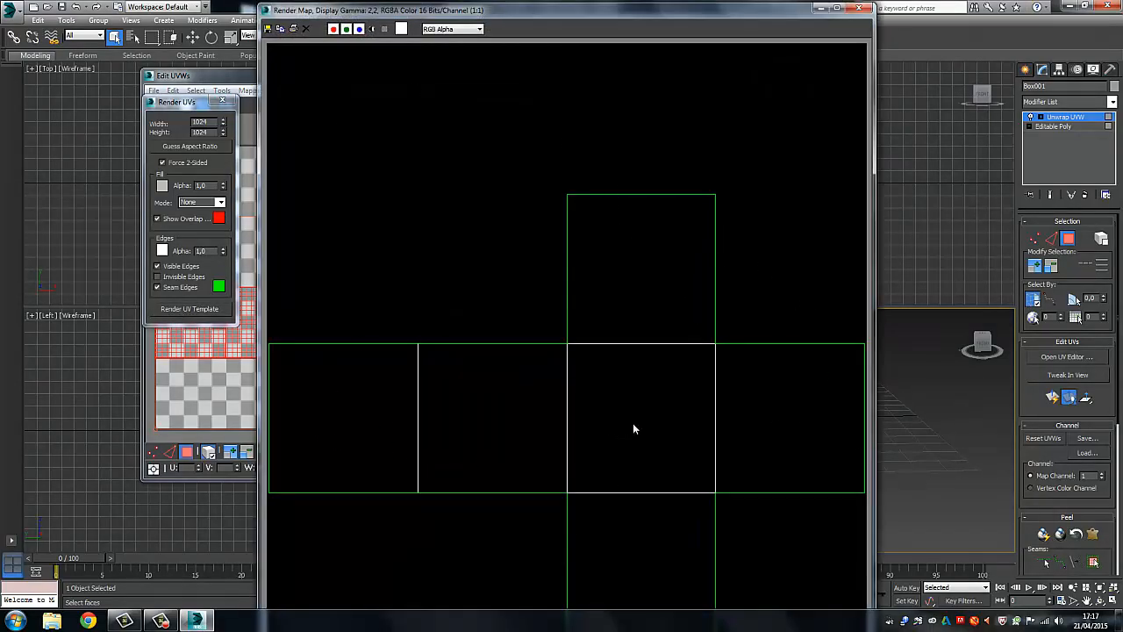
{"action": "left_click", "coordinate": [255, 436]}
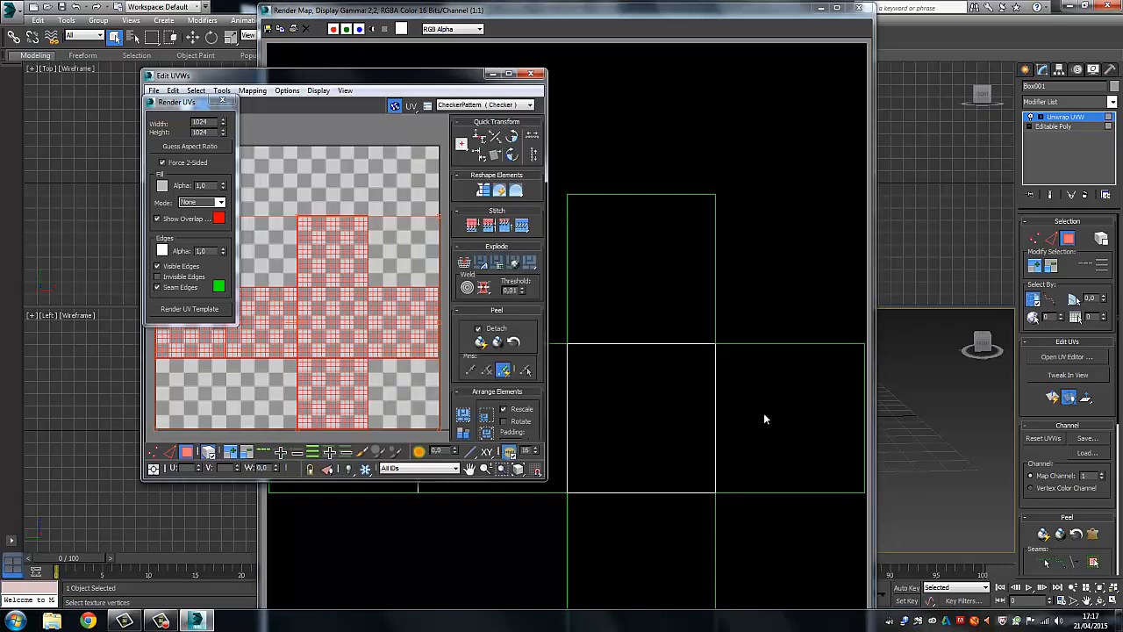
{"action": "left_click_drag", "start_coordinate": [449, 79], "coordinate": [227, 70]}
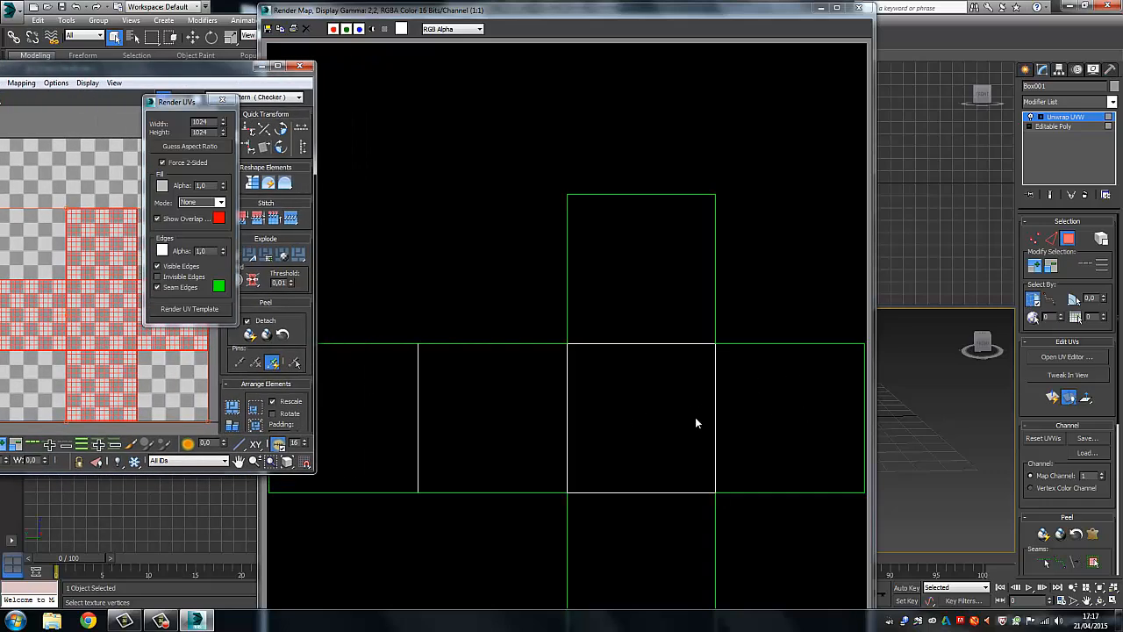
Save the rendered UV template as a JPEG file named deptexture in the Images library.
{"action": "left_click", "coordinate": [272, 27]}
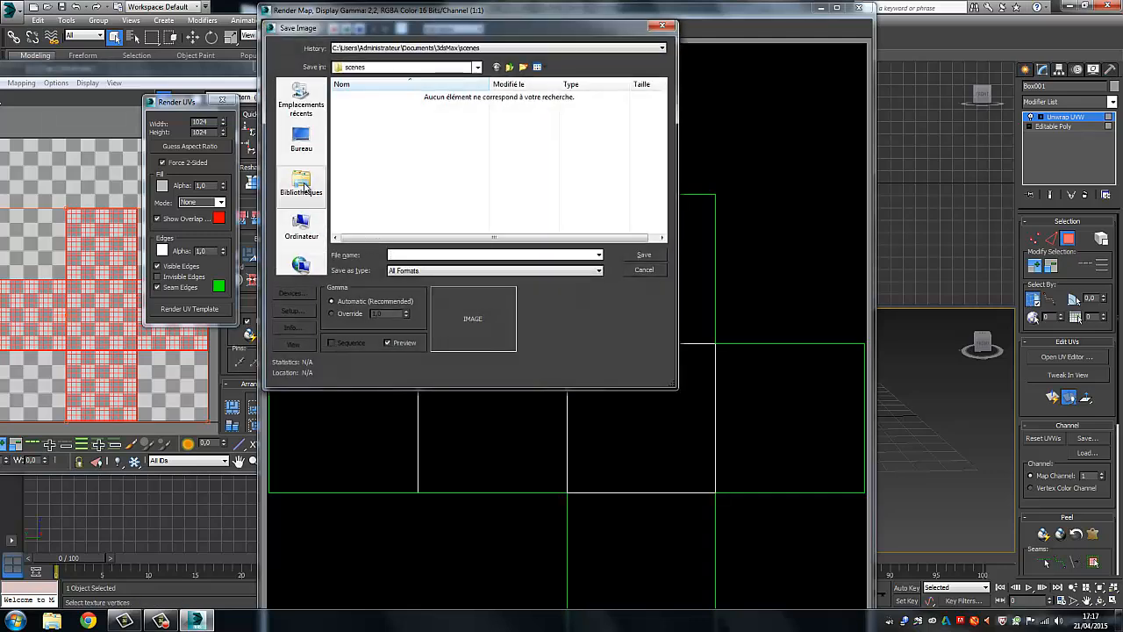
{"action": "left_click", "coordinate": [301, 186]}
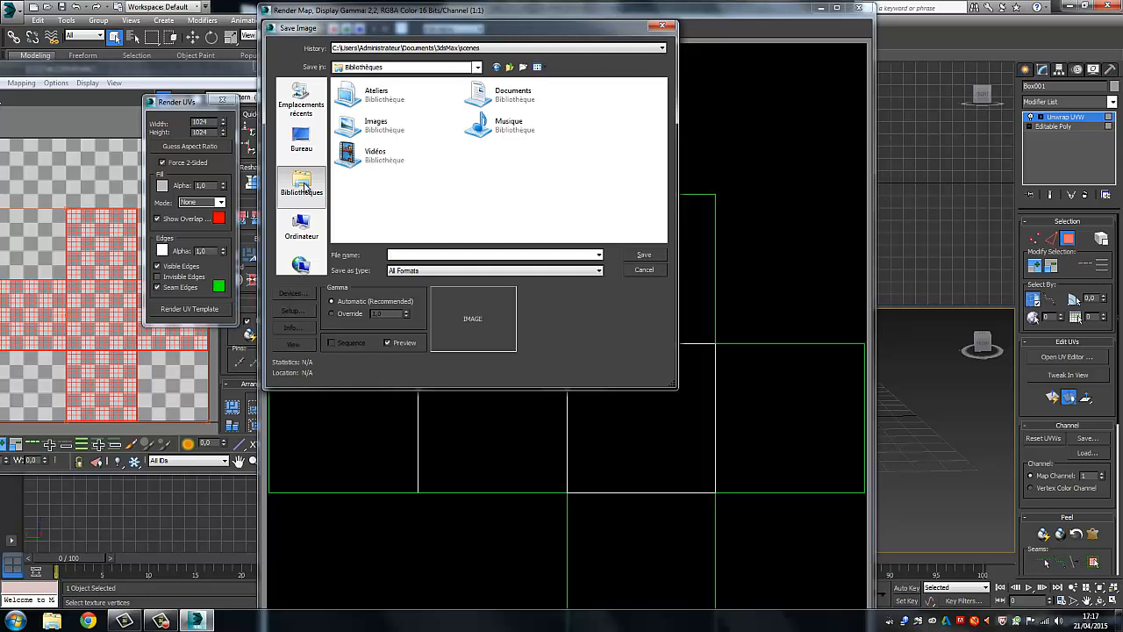
{"action": "left_click", "coordinate": [380, 128]}
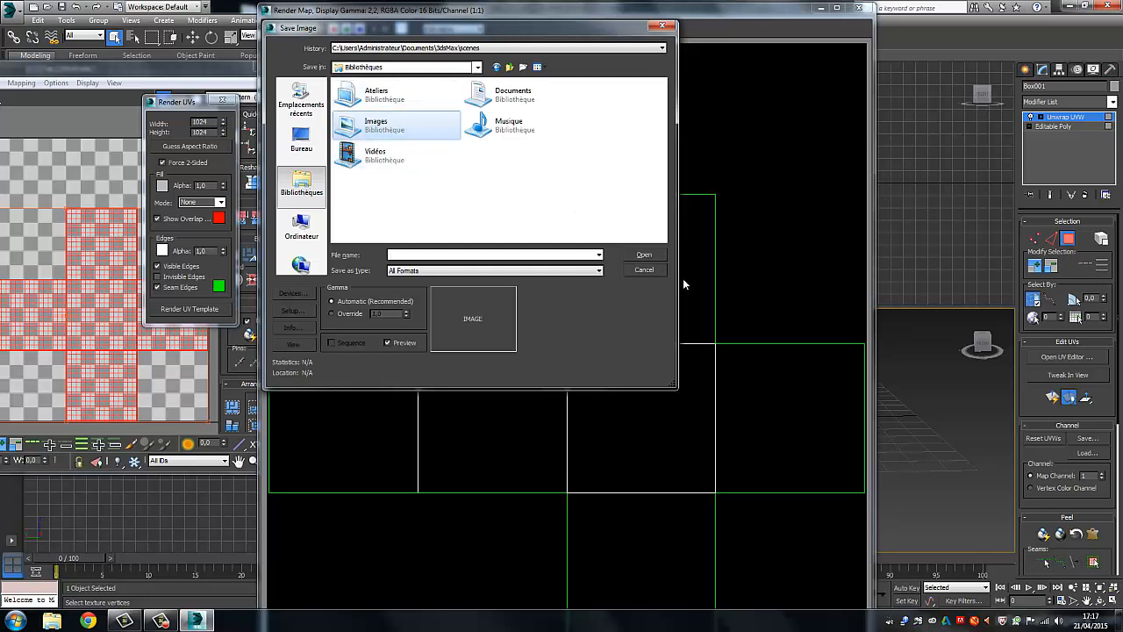
{"action": "left_click", "coordinate": [643, 255]}
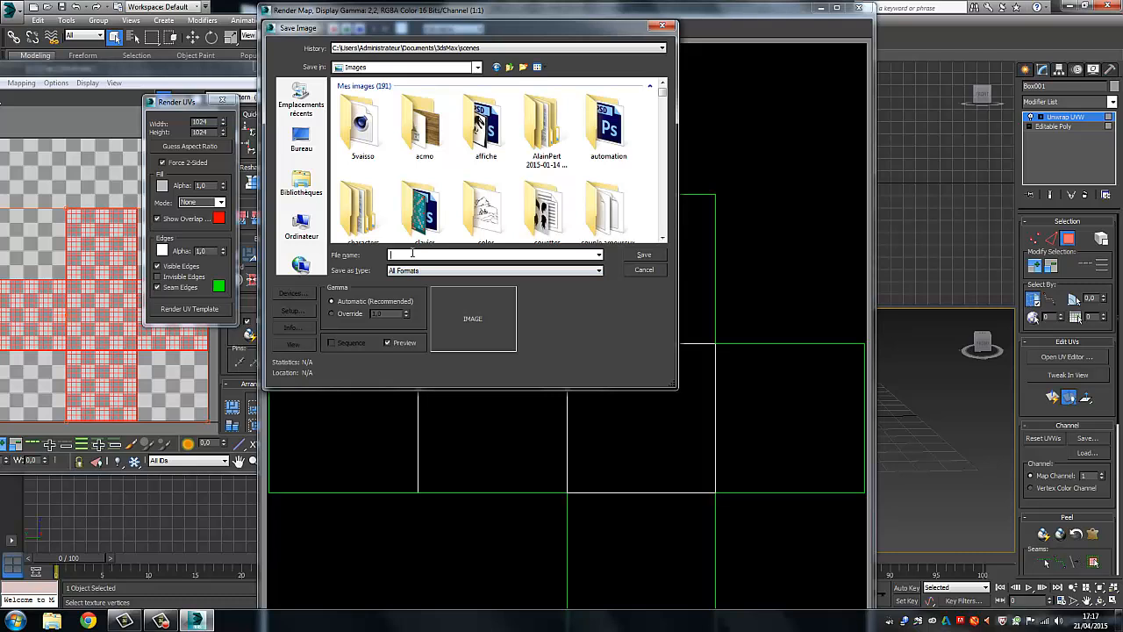
{"action": "type", "text": "de"}
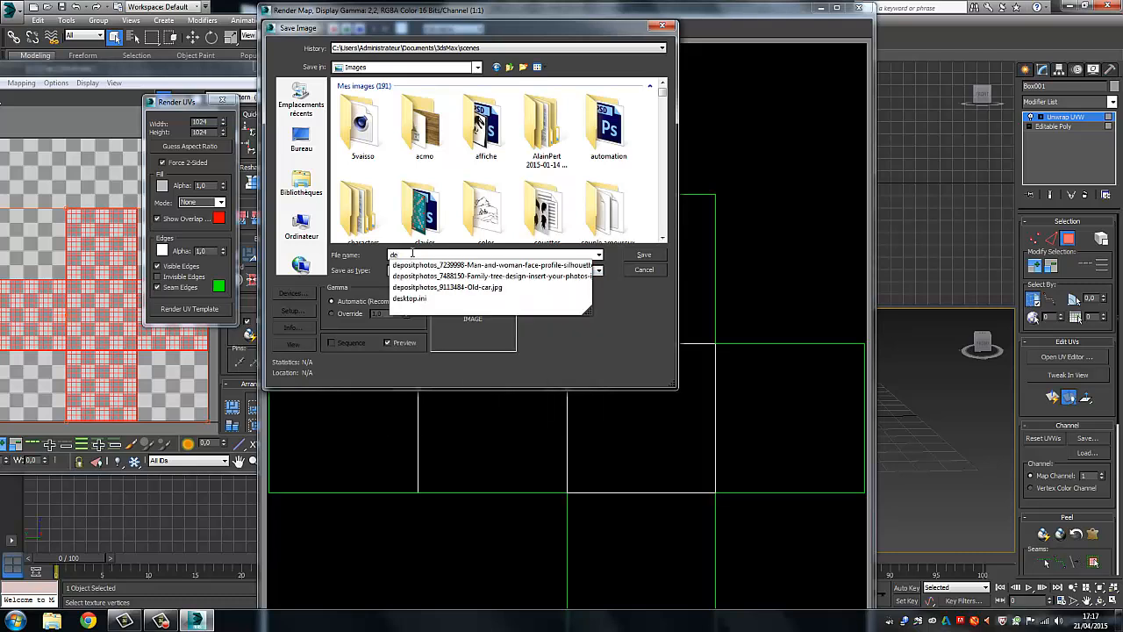
{"action": "type", "text": "ptexture"}
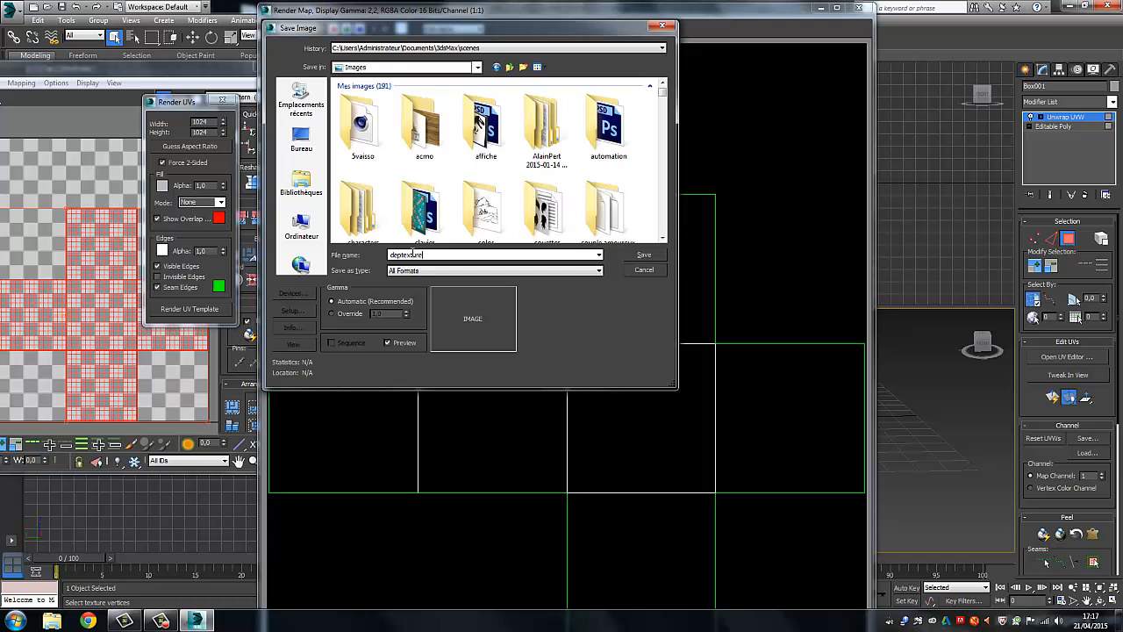
{"action": "left_click", "coordinate": [599, 272]}
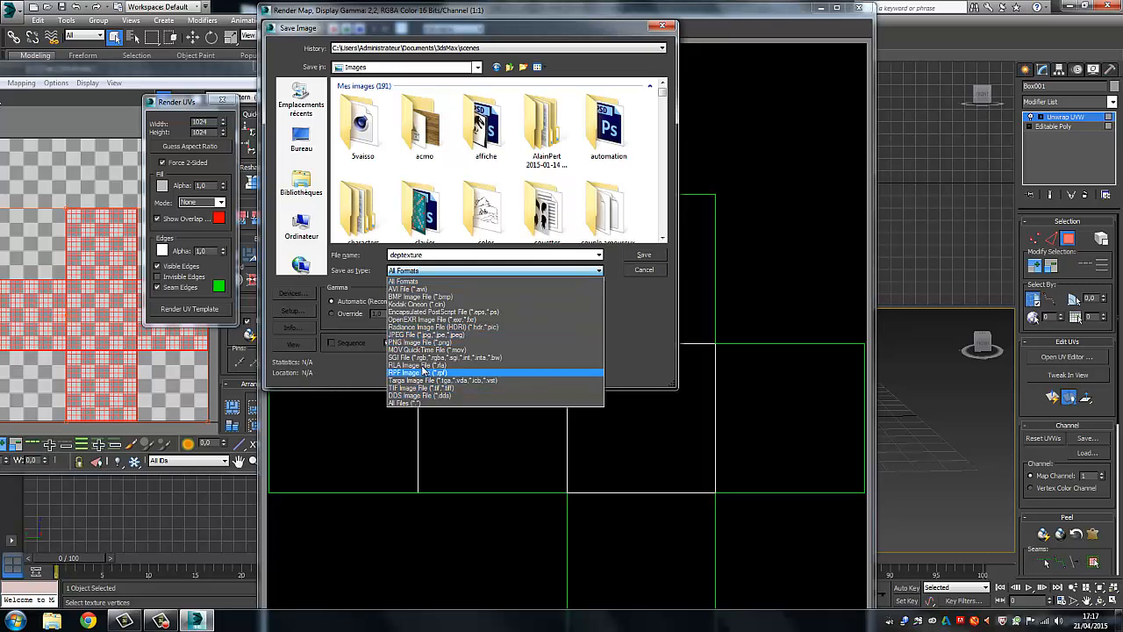
{"action": "left_click", "coordinate": [402, 337]}
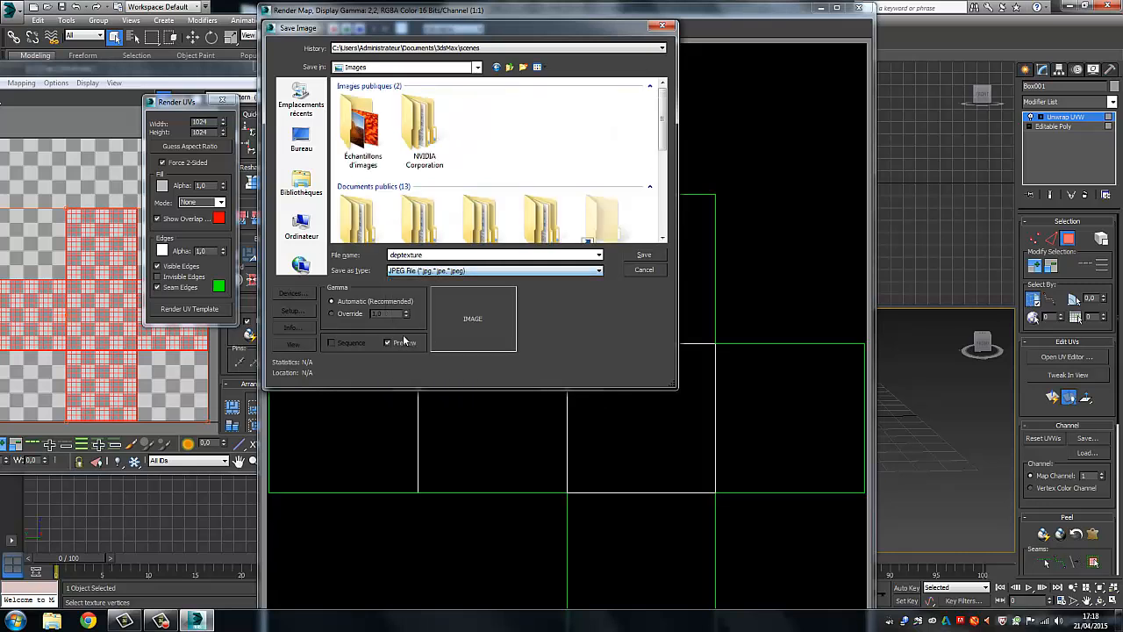
{"action": "left_click", "coordinate": [640, 256]}
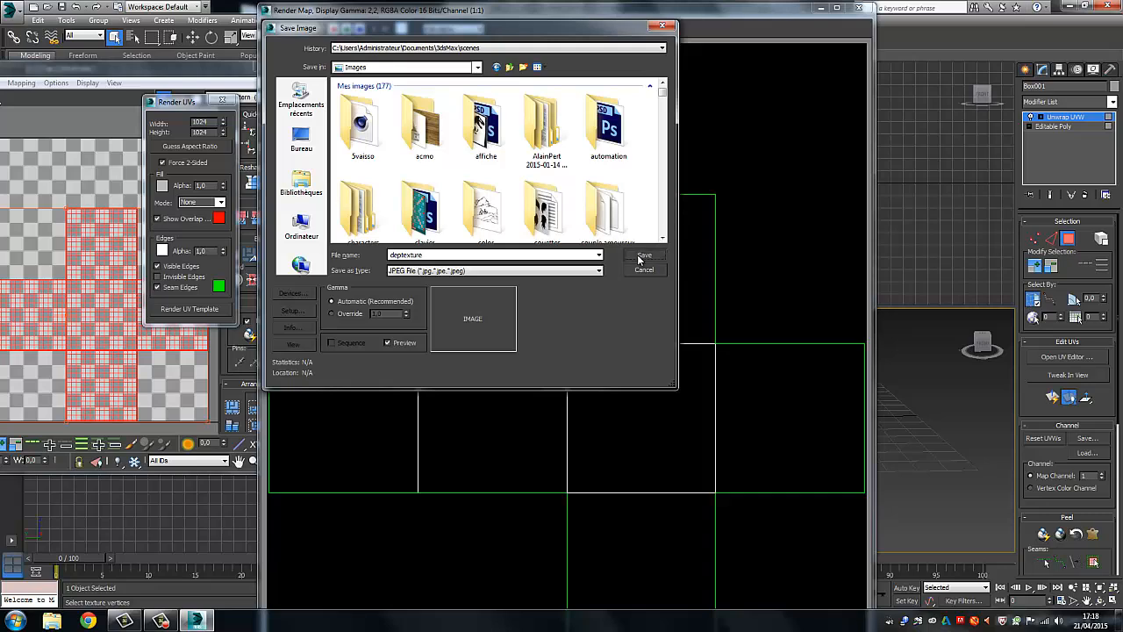
{"action": "left_click", "coordinate": [439, 275]}
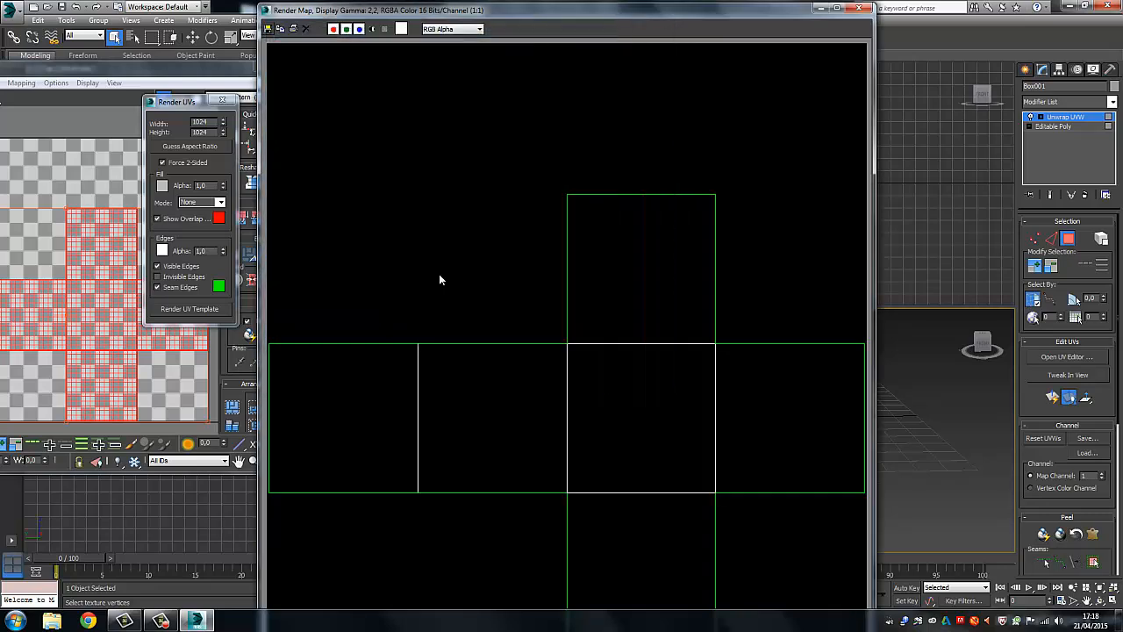
Close the rendered map, the Render UVs dialog and the UV editor.
{"action": "left_click", "coordinate": [860, 7]}
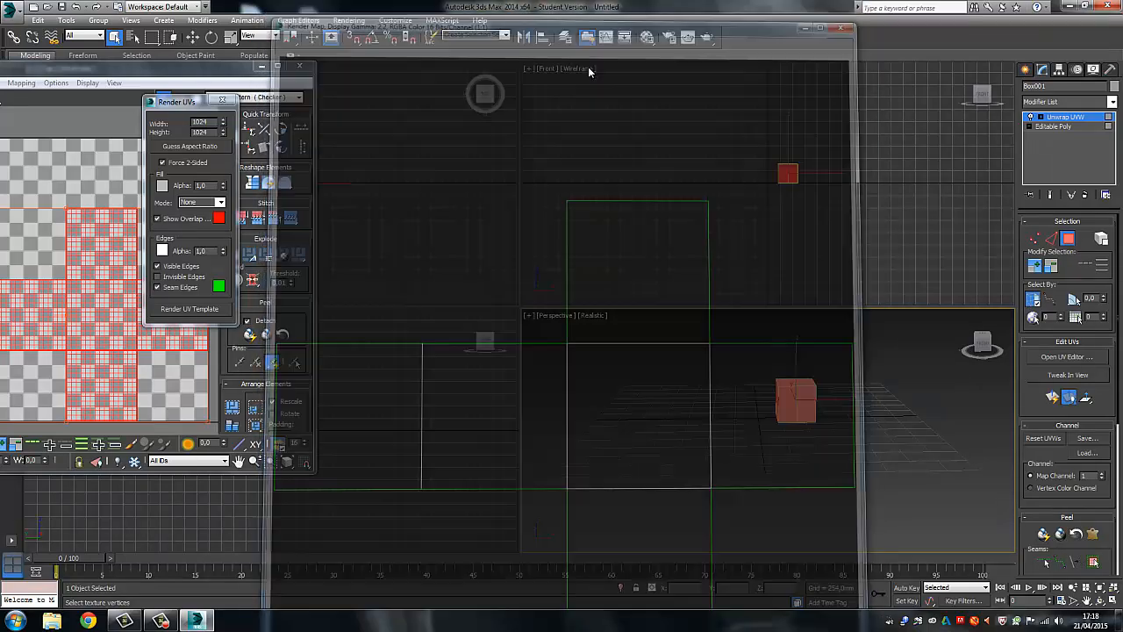
{"action": "left_click", "coordinate": [222, 100]}
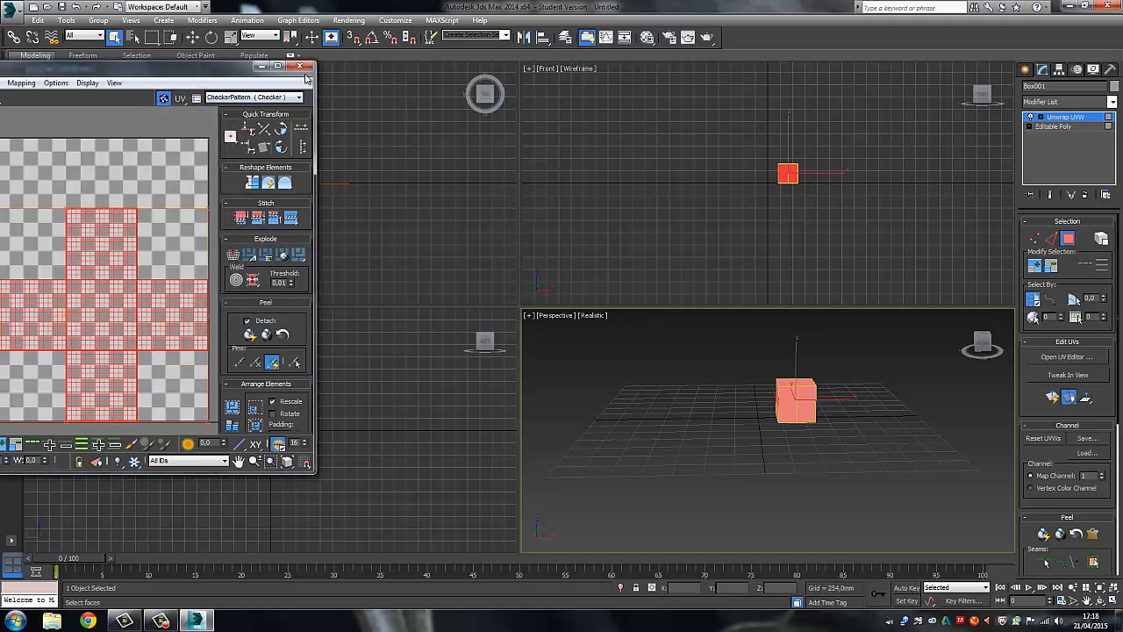
{"action": "left_click", "coordinate": [298, 67]}
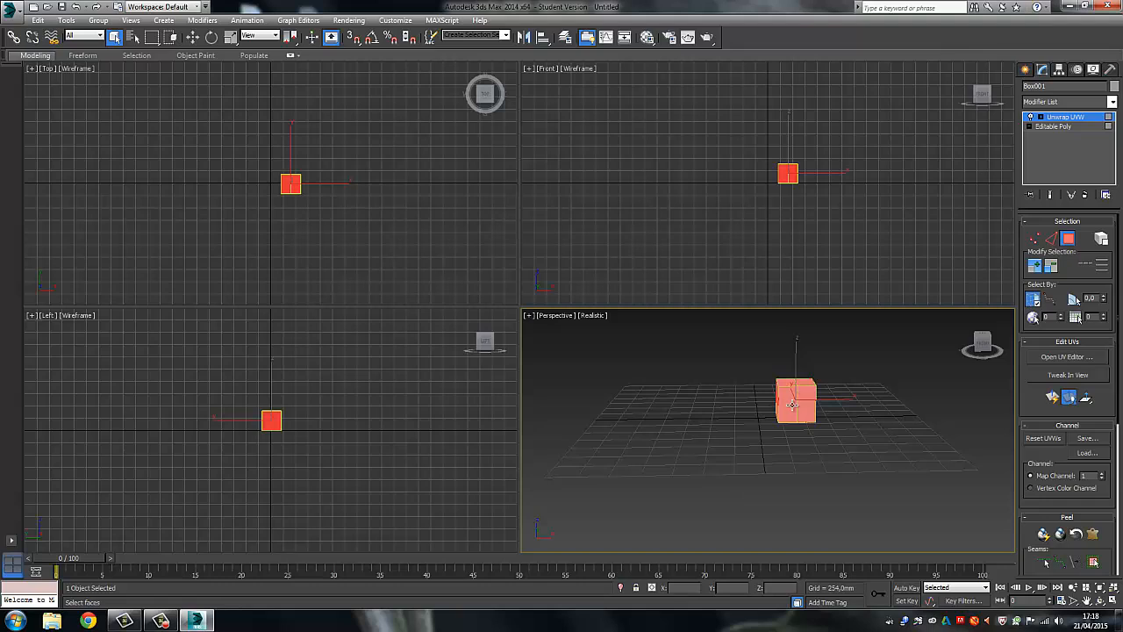
Export the cube as cube3 in gw::OBJ-Exporter (*.OBJ) format to the export folder, with quad faces and the Cinema4D preset.
{"action": "left_click", "coordinate": [12, 12]}
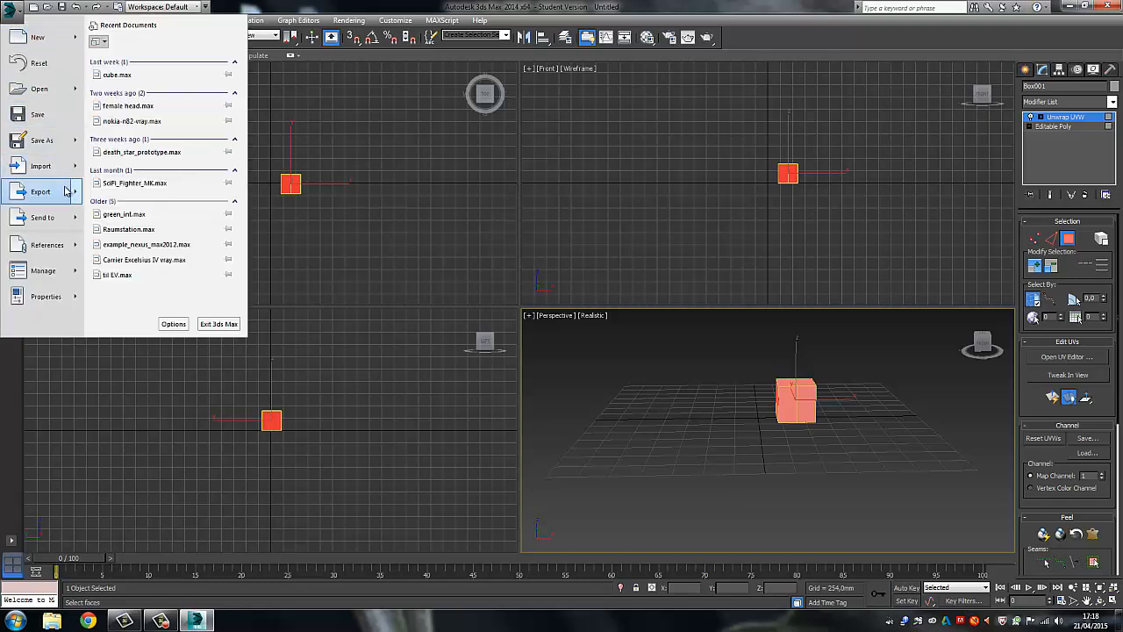
{"action": "mouse_move", "coordinate": [51, 199]}
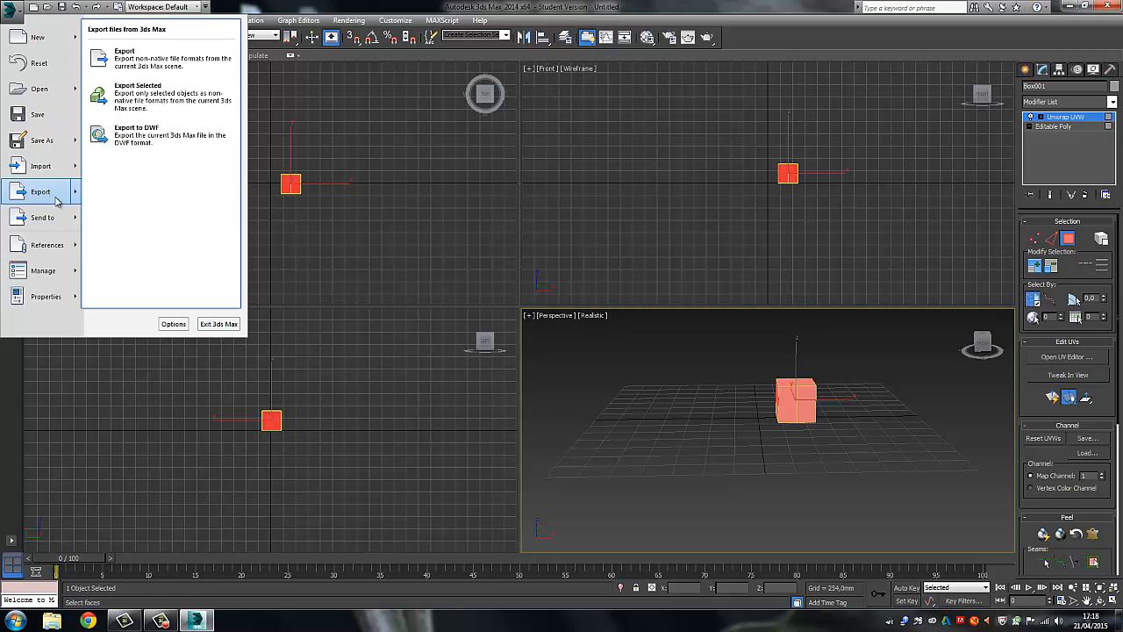
{"action": "left_click", "coordinate": [157, 69]}
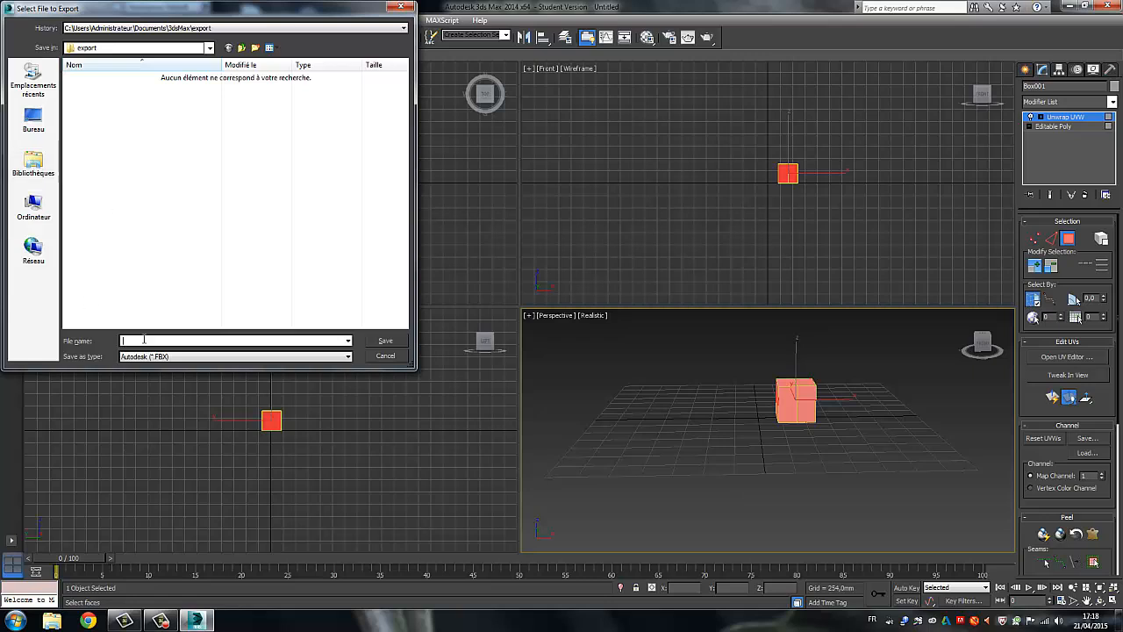
{"action": "type", "text": "cube"}
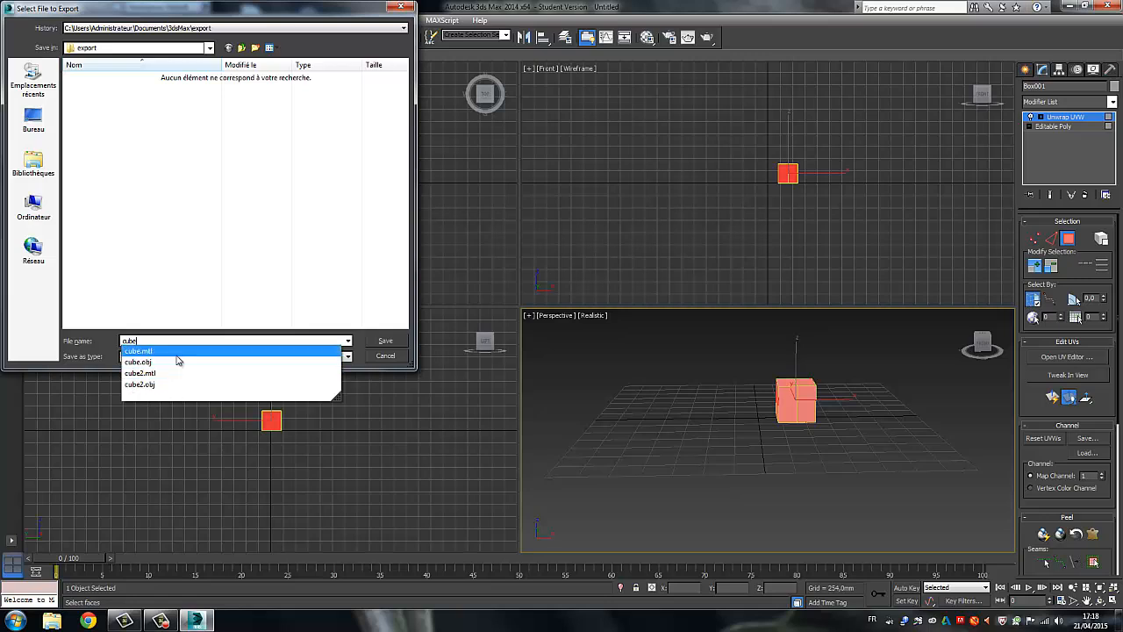
{"action": "type", "text": "3"}
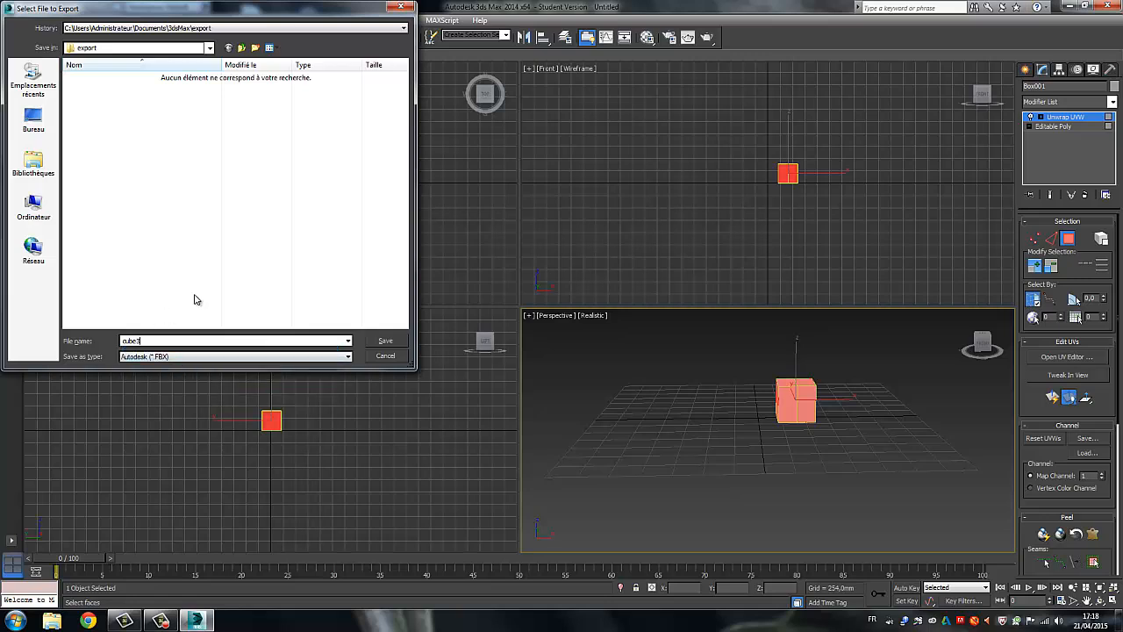
{"action": "left_click", "coordinate": [348, 357]}
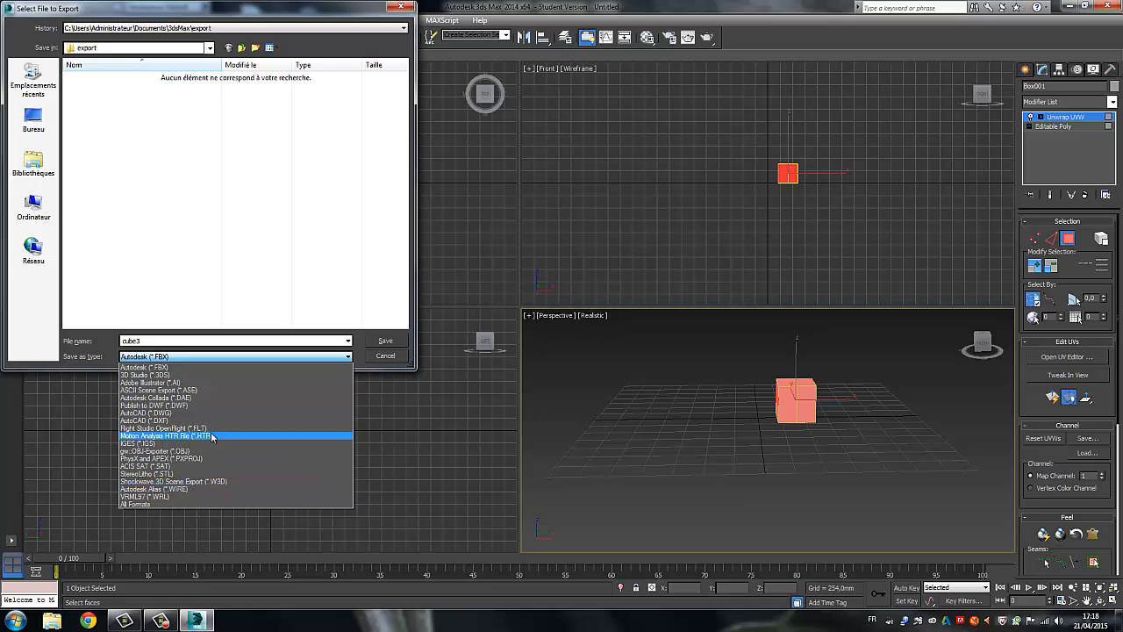
{"action": "left_click", "coordinate": [149, 454]}
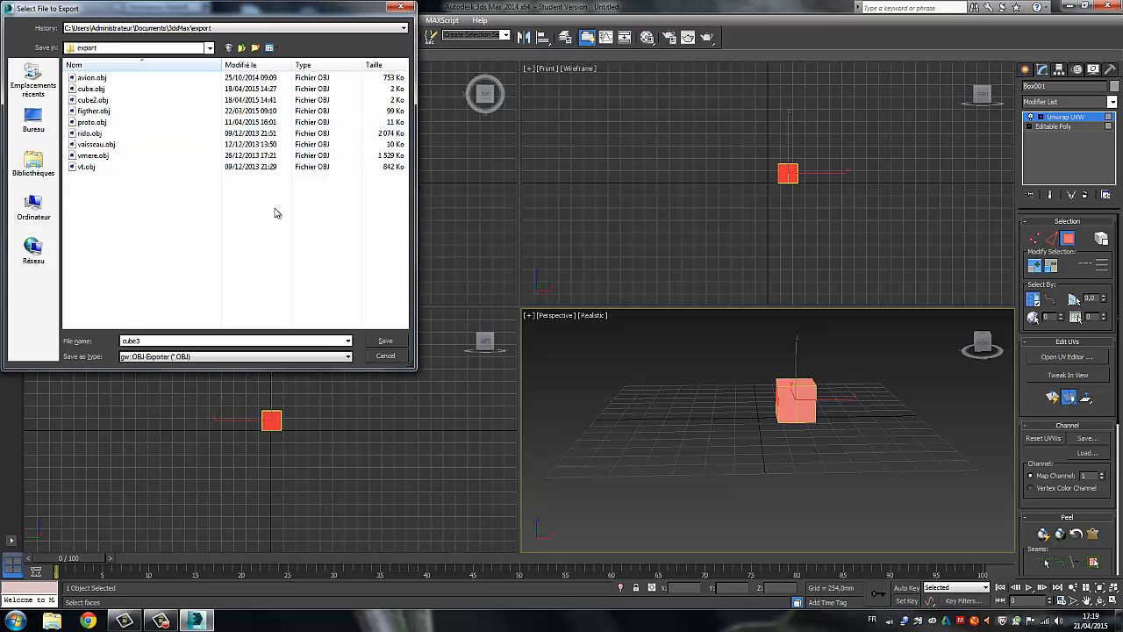
{"action": "left_click", "coordinate": [384, 342]}
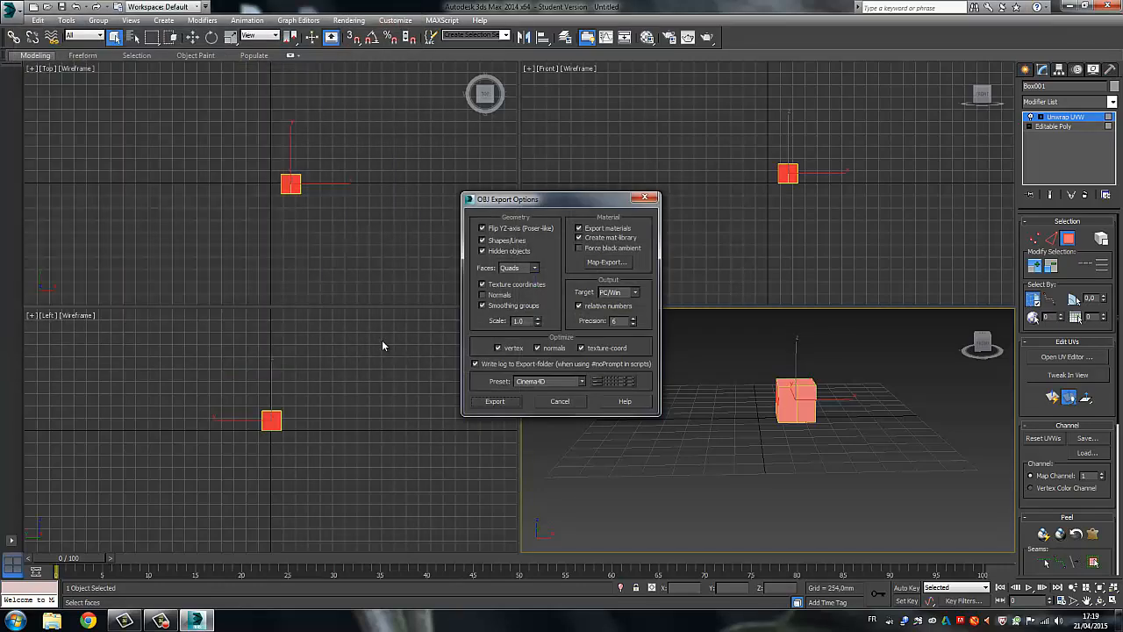
{"action": "left_click", "coordinate": [496, 401]}
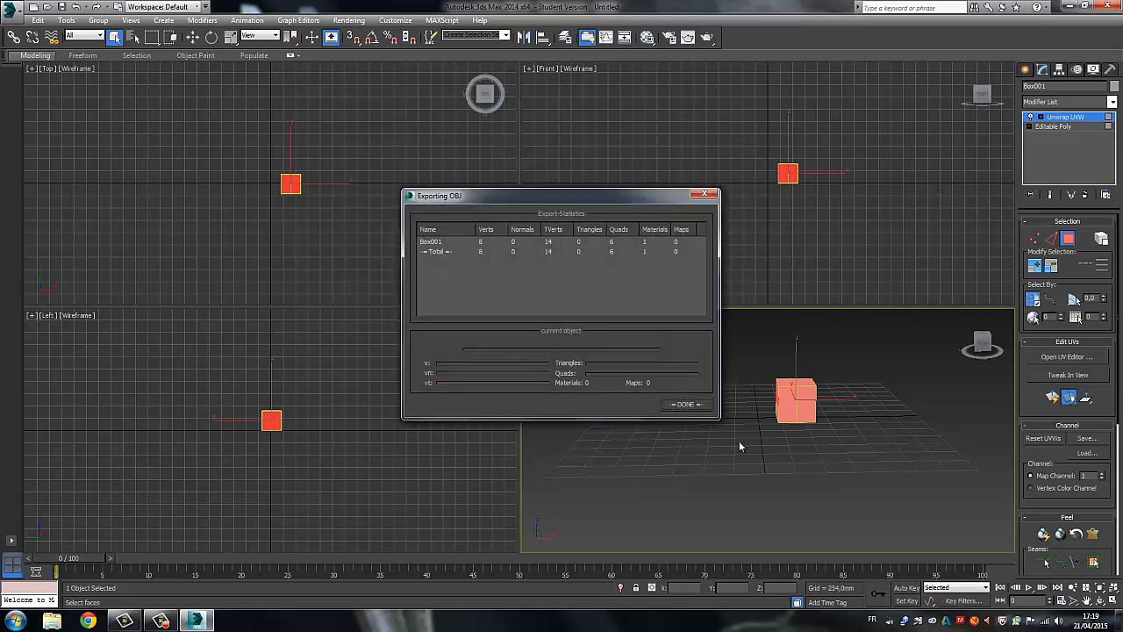
{"action": "left_click", "coordinate": [688, 406]}
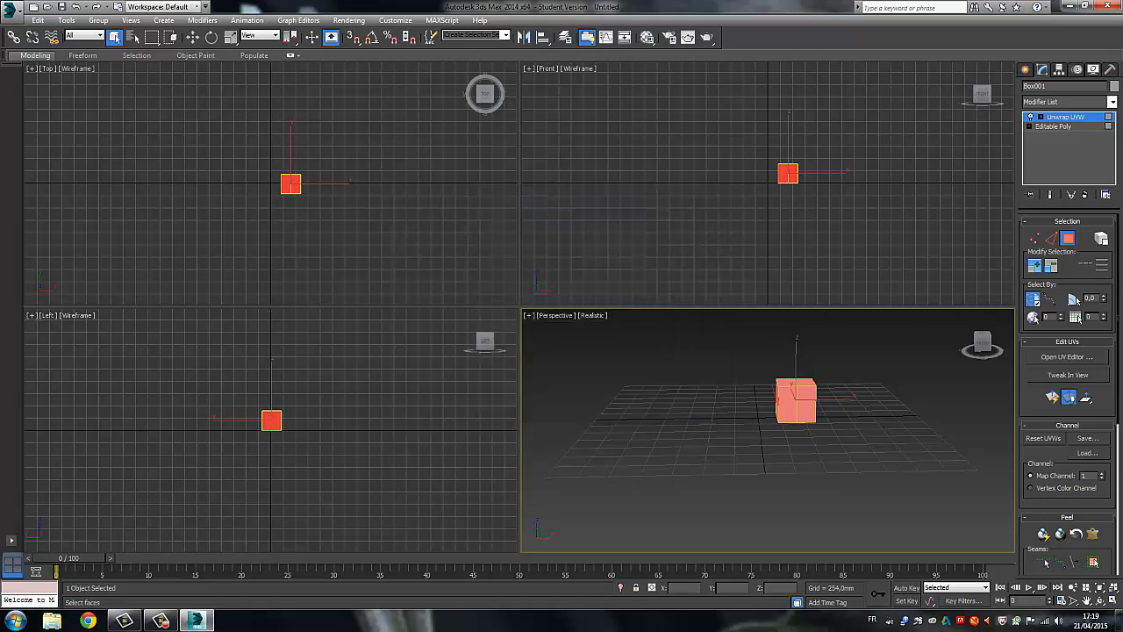
Close 3ds Max without saving the scene changes.
{"action": "left_click", "coordinate": [1109, 6]}
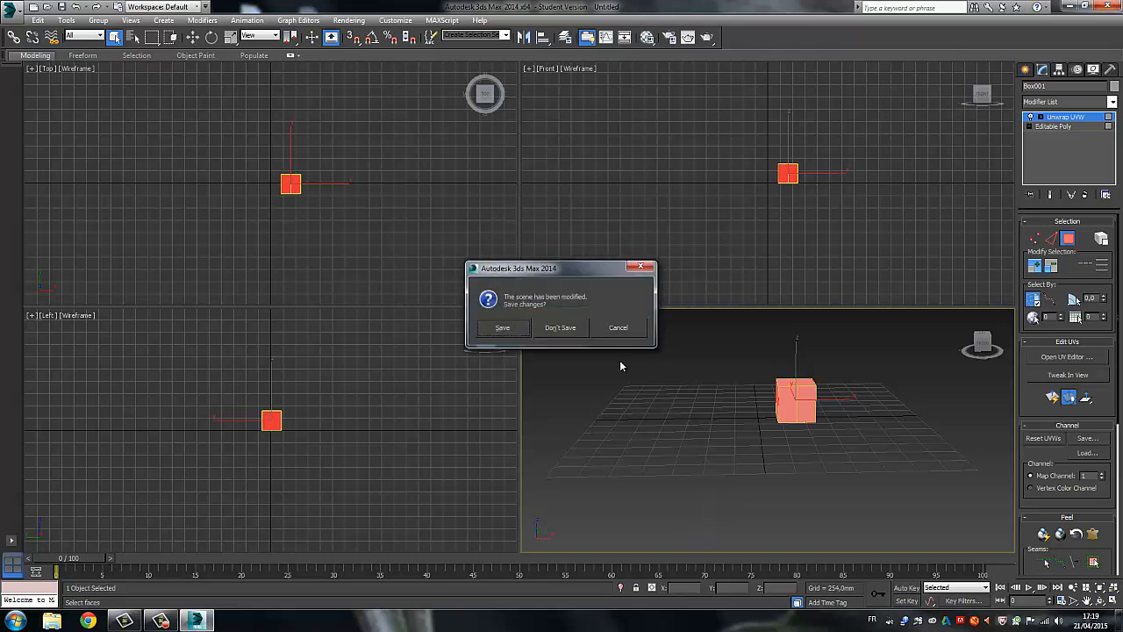
{"action": "left_click", "coordinate": [560, 328]}
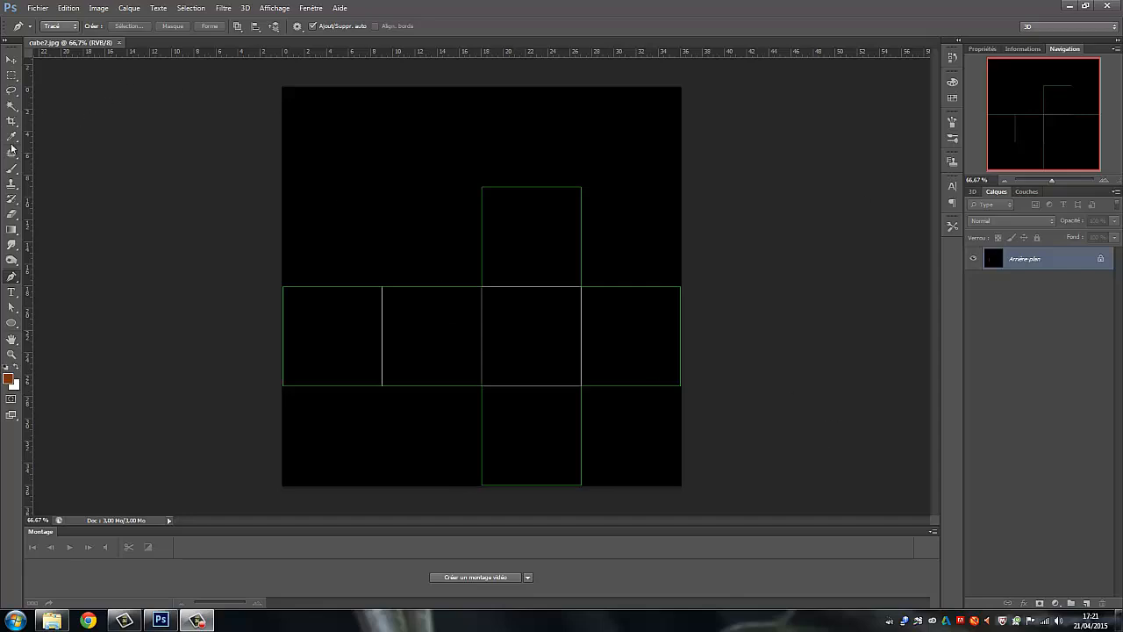
Select the leftmost square of the cube template with the Magic Wand and fill it with a bright blue foreground colour at 100% opacity.
{"action": "left_click", "coordinate": [13, 107]}
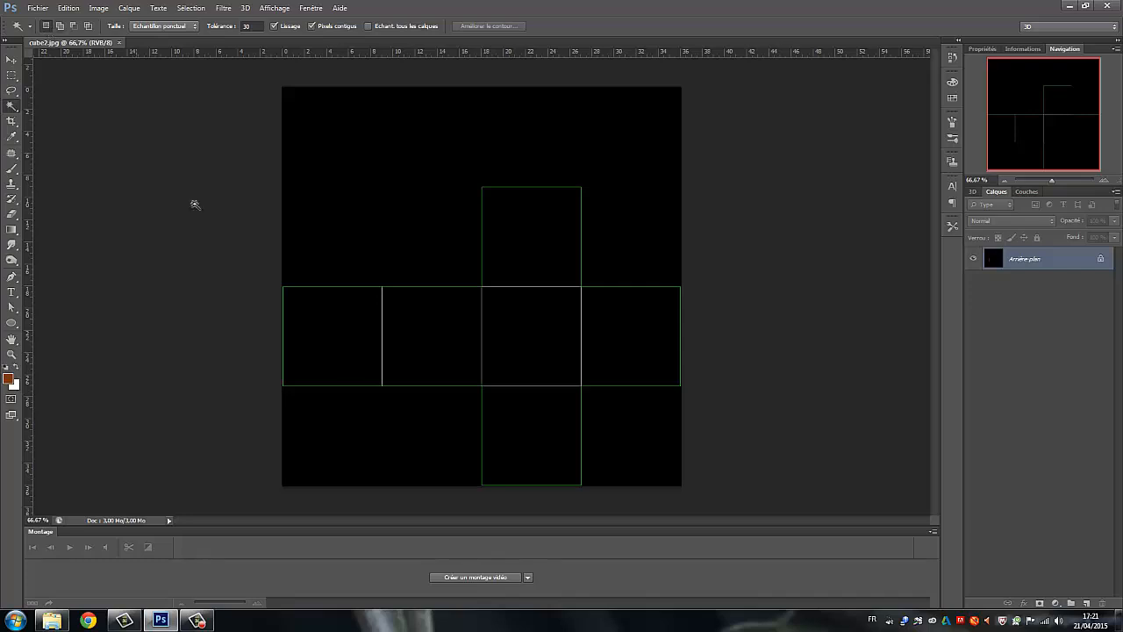
{"action": "left_click", "coordinate": [336, 358]}
{"action": "left_click", "coordinate": [8, 378]}
{"action": "left_click", "coordinate": [394, 168]}
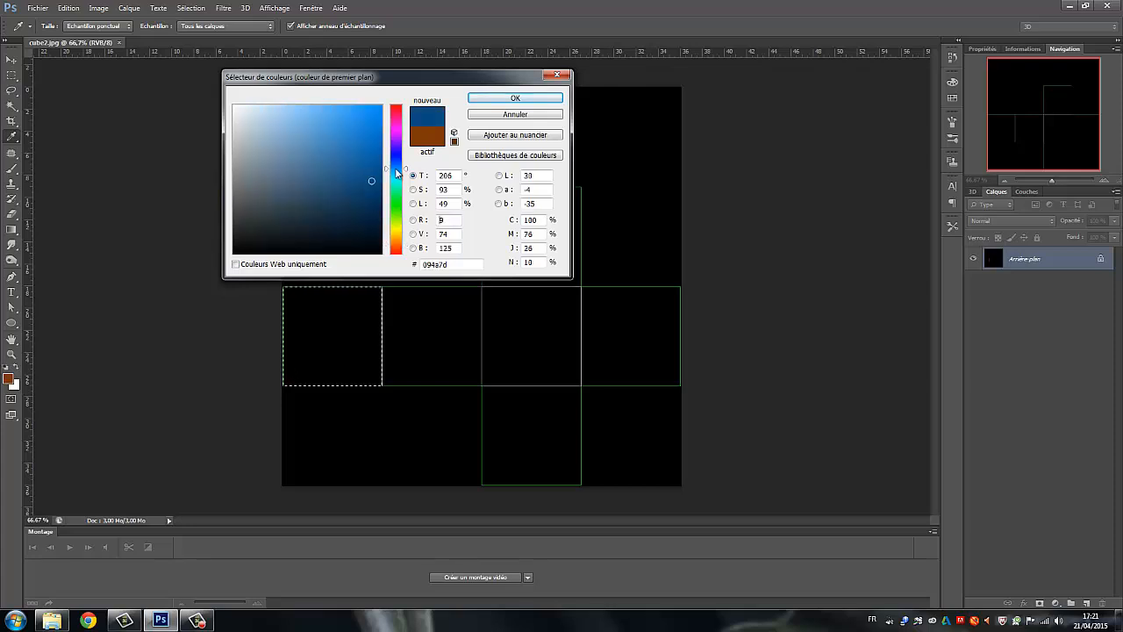
{"action": "left_click", "coordinate": [372, 117]}
{"action": "left_click", "coordinate": [515, 97]}
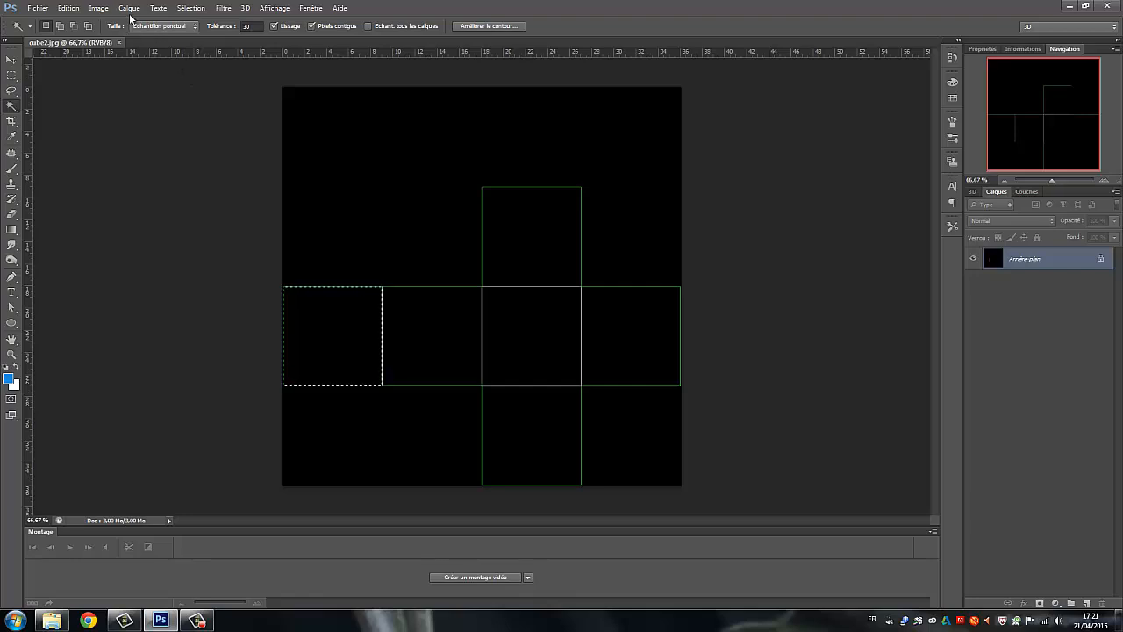
{"action": "left_click", "coordinate": [71, 9]}
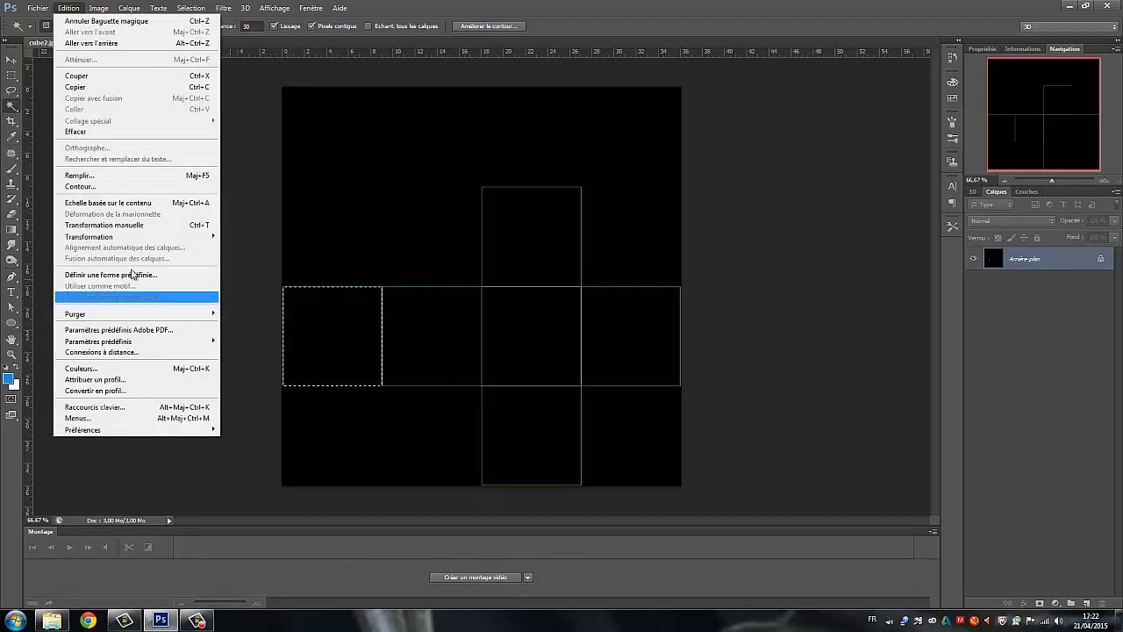
{"action": "left_click", "coordinate": [81, 177]}
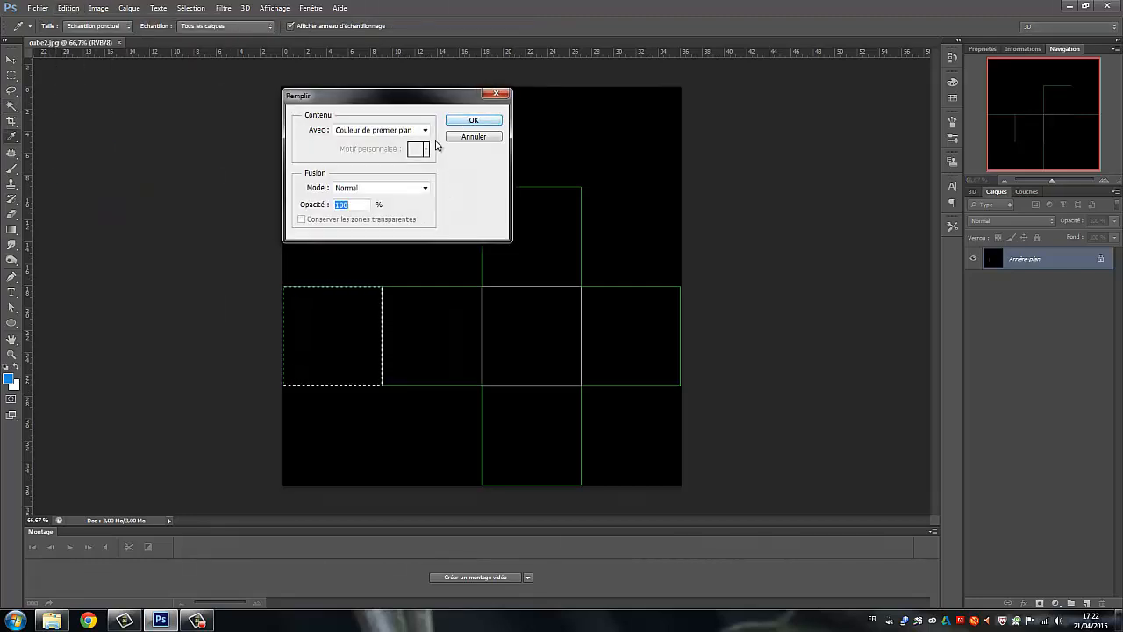
{"action": "left_click", "coordinate": [470, 120]}
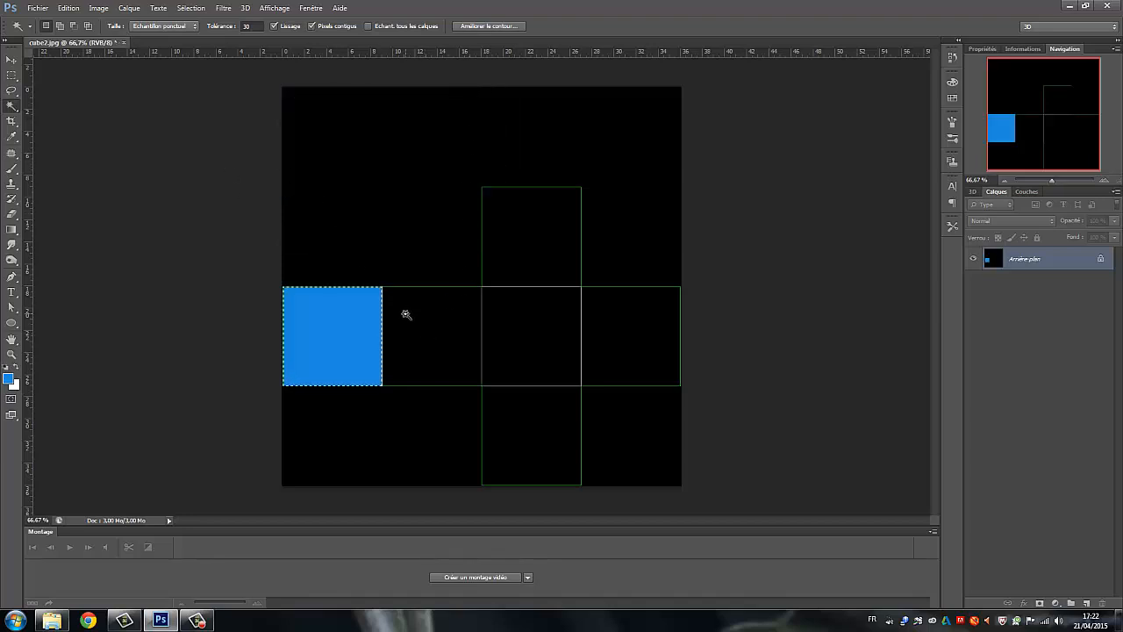
Select the second square from the left in the cube template and fill it with pink #df1d78 at 100% opacity.
{"action": "left_click", "coordinate": [430, 332]}
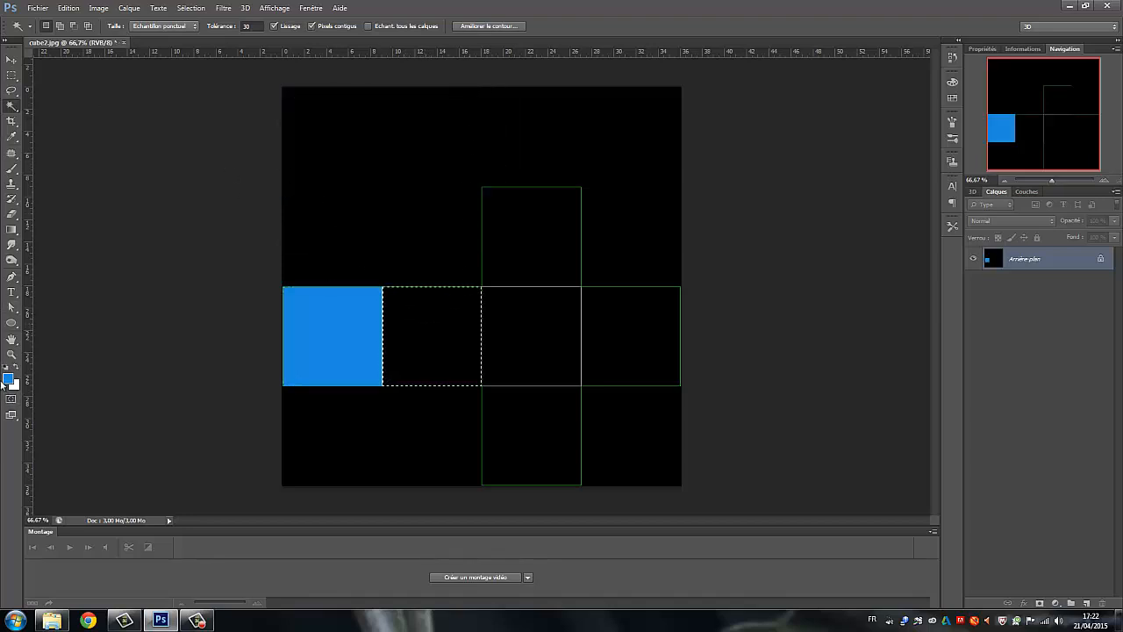
{"action": "left_click", "coordinate": [7, 379]}
{"action": "left_click", "coordinate": [396, 117]}
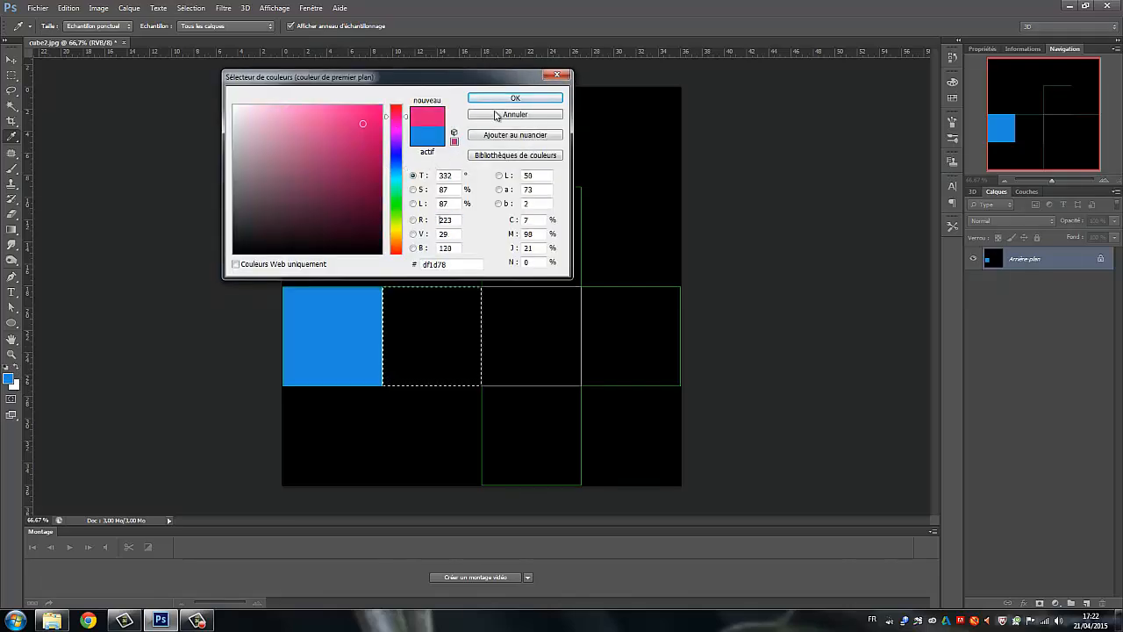
{"action": "left_click", "coordinate": [515, 98]}
{"action": "left_click", "coordinate": [70, 10]}
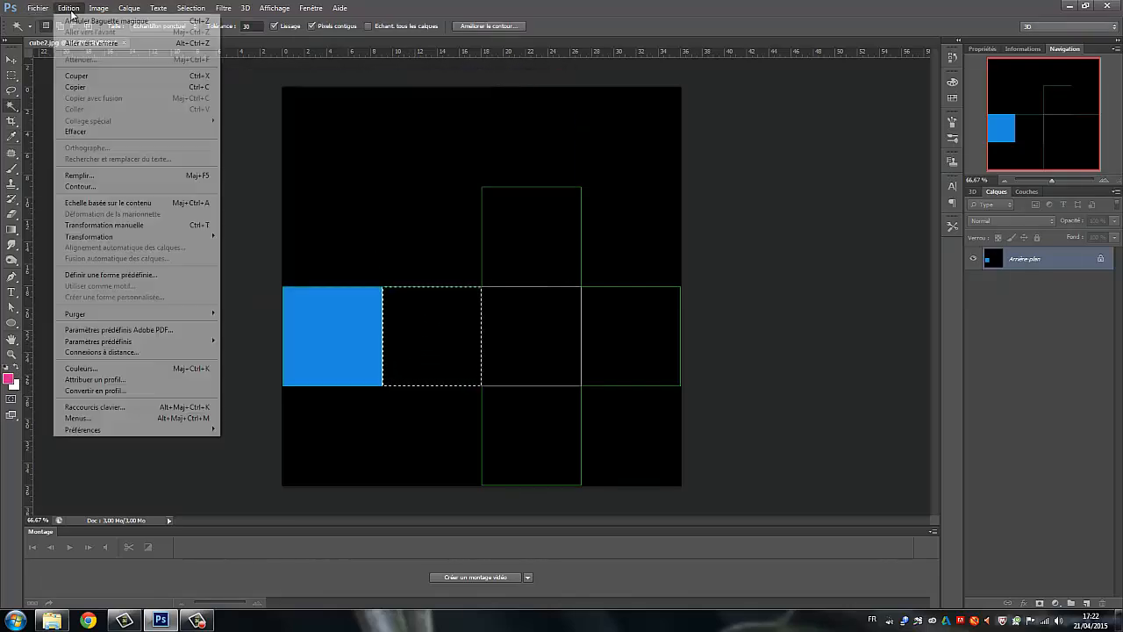
{"action": "left_click", "coordinate": [79, 176]}
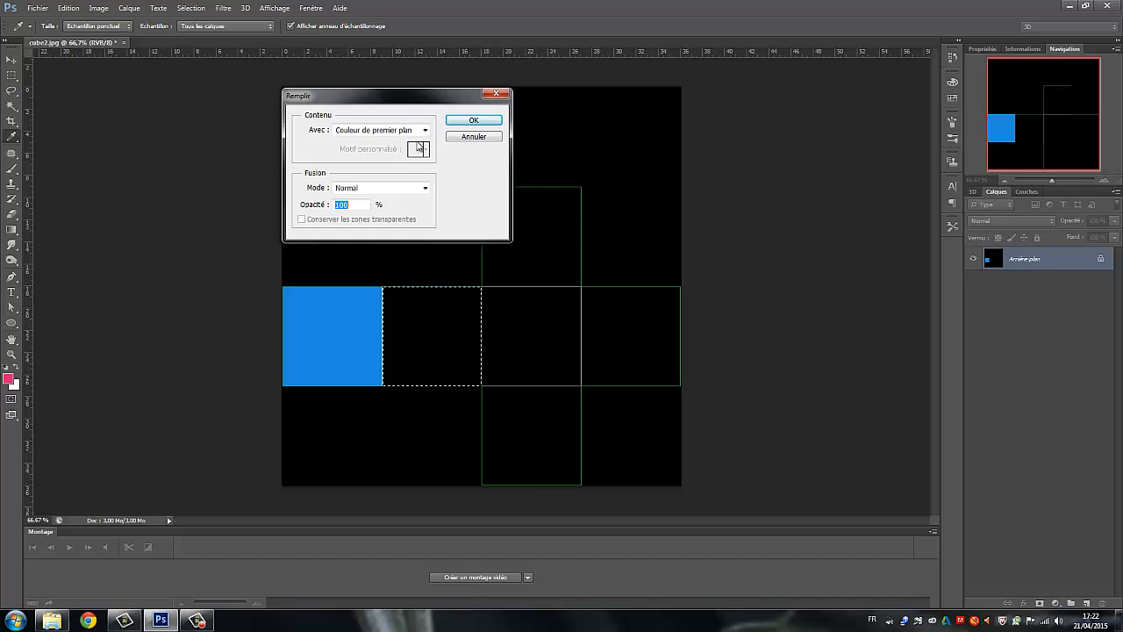
{"action": "left_click", "coordinate": [478, 122]}
Select the uppermost square of the template with the Magic Wand and fill it with green #2bdf1d at 100% opacity.
{"action": "key", "text": "w"}
{"action": "left_click", "coordinate": [535, 242]}
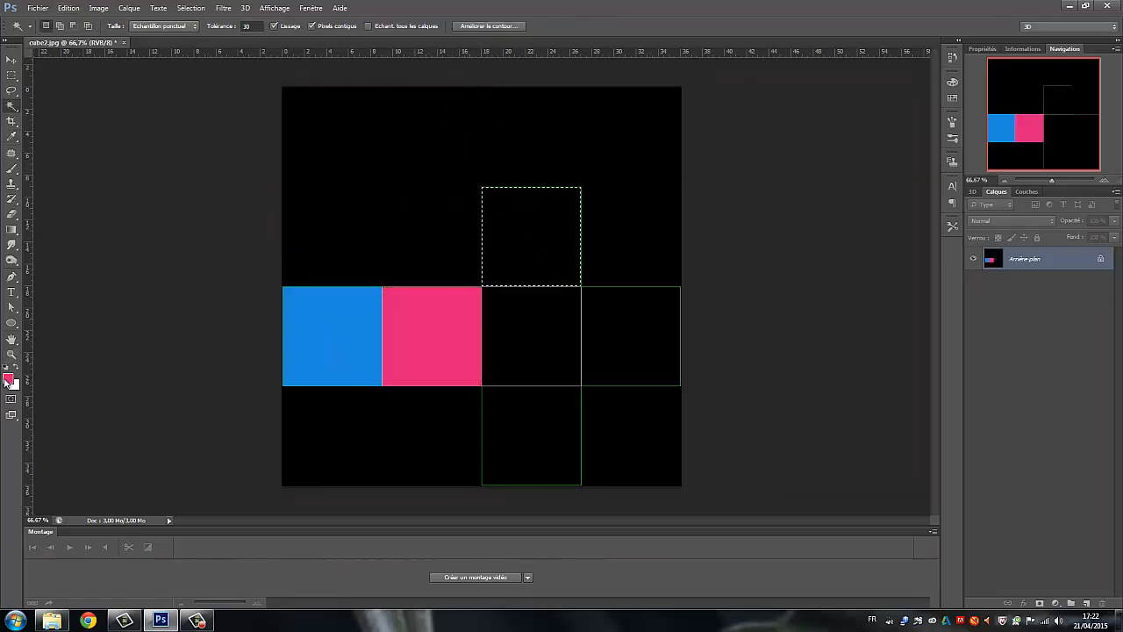
{"action": "left_click", "coordinate": [7, 379]}
{"action": "left_click", "coordinate": [395, 207]}
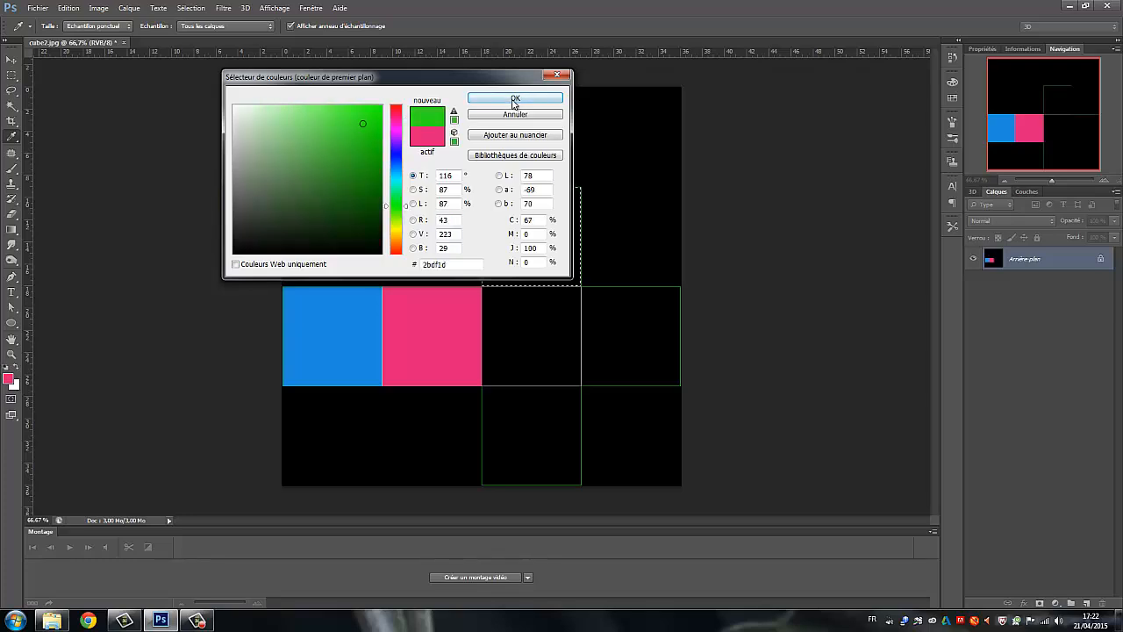
{"action": "left_click", "coordinate": [514, 98]}
{"action": "left_click", "coordinate": [69, 8]}
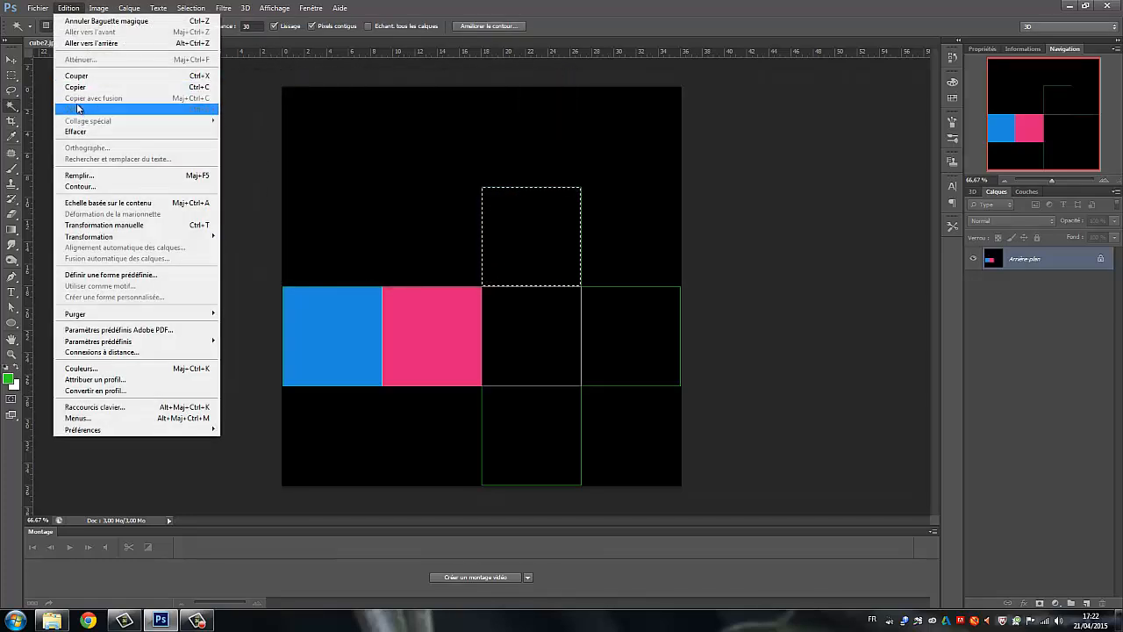
{"action": "left_click", "coordinate": [79, 174]}
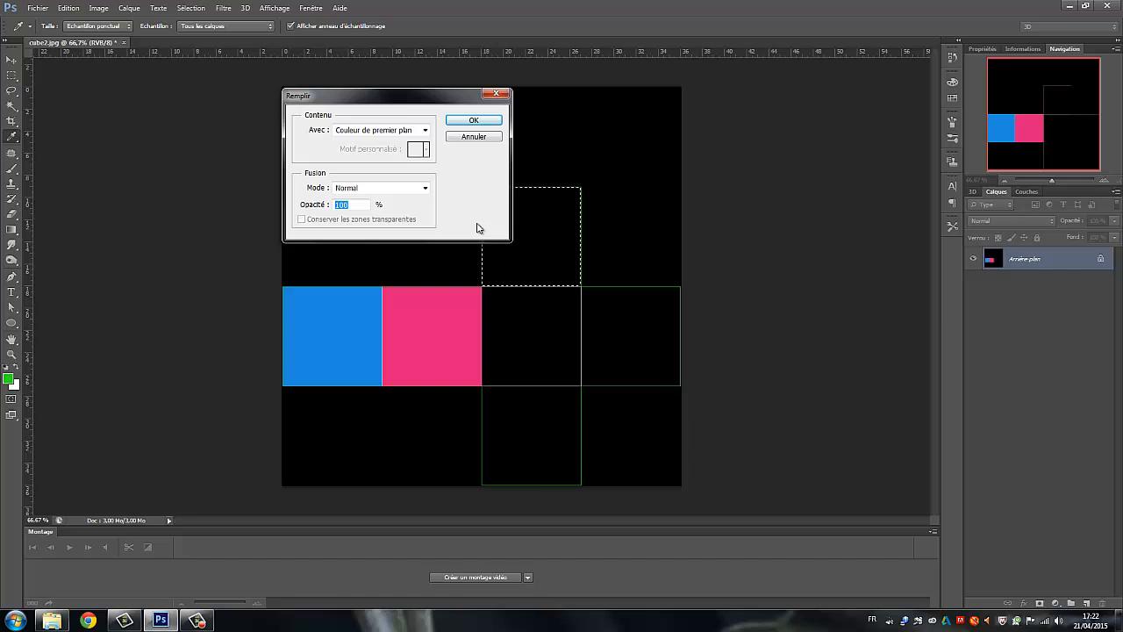
{"action": "left_click", "coordinate": [473, 120]}
Select the square directly below the green one with the Magic Wand and fill it with orange #df8f1d at 100% opacity.
{"action": "key", "text": "w"}
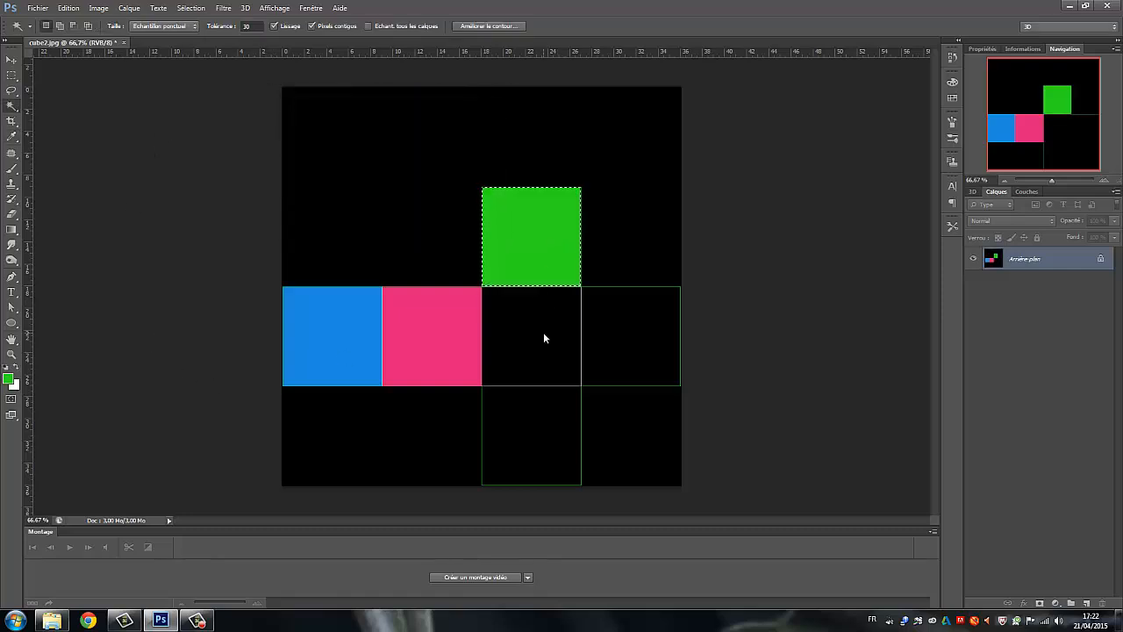
{"action": "left_click", "coordinate": [543, 332]}
{"action": "left_click", "coordinate": [9, 380]}
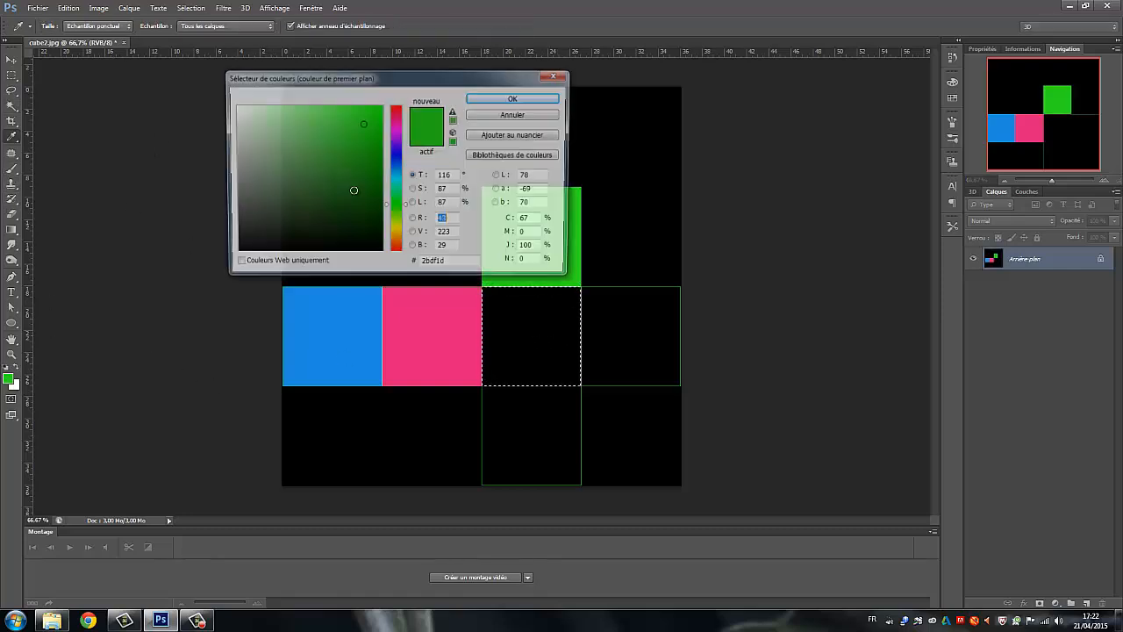
{"action": "left_click", "coordinate": [396, 240]}
{"action": "left_click", "coordinate": [363, 123]}
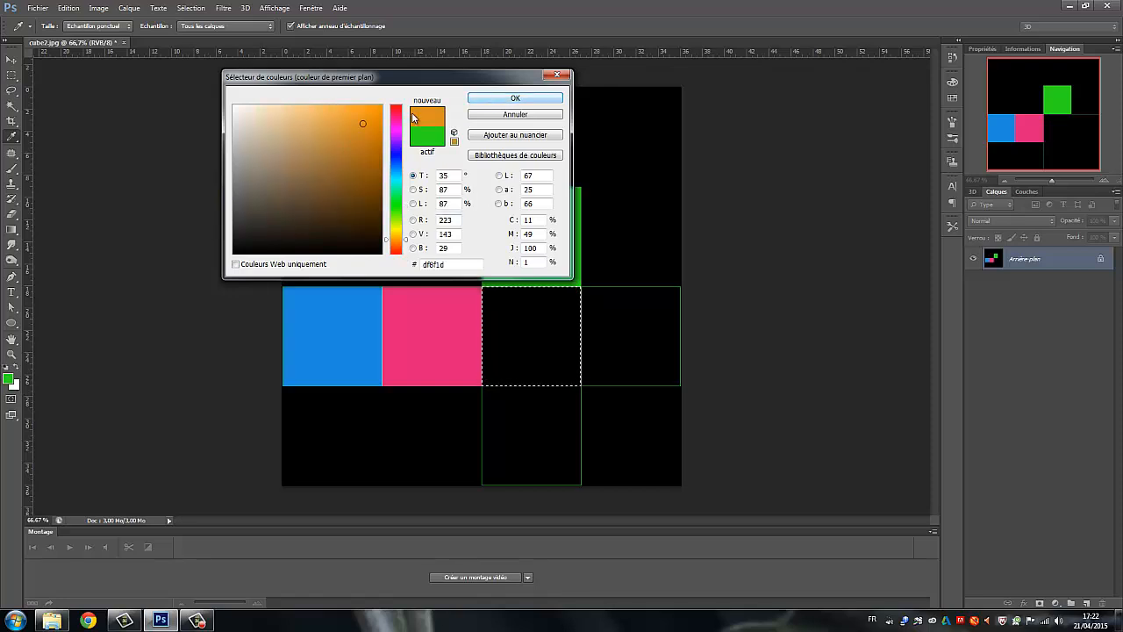
{"action": "left_click", "coordinate": [527, 97]}
{"action": "left_click", "coordinate": [68, 9]}
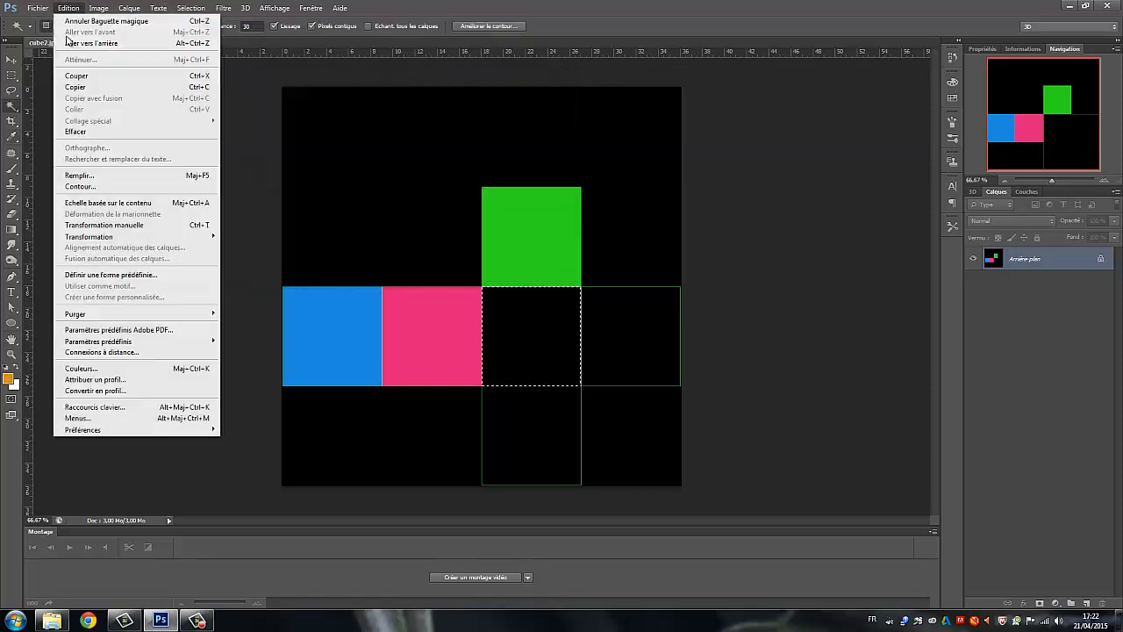
{"action": "left_click", "coordinate": [86, 176]}
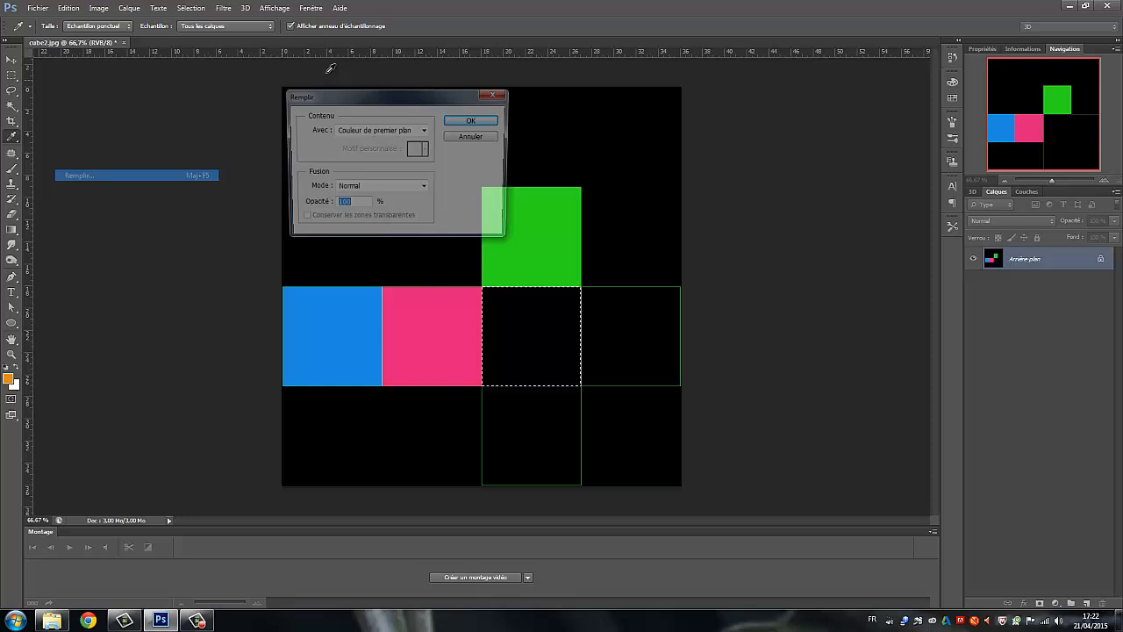
{"action": "left_click", "coordinate": [466, 119]}
{"action": "key", "text": "ctrl+d"}
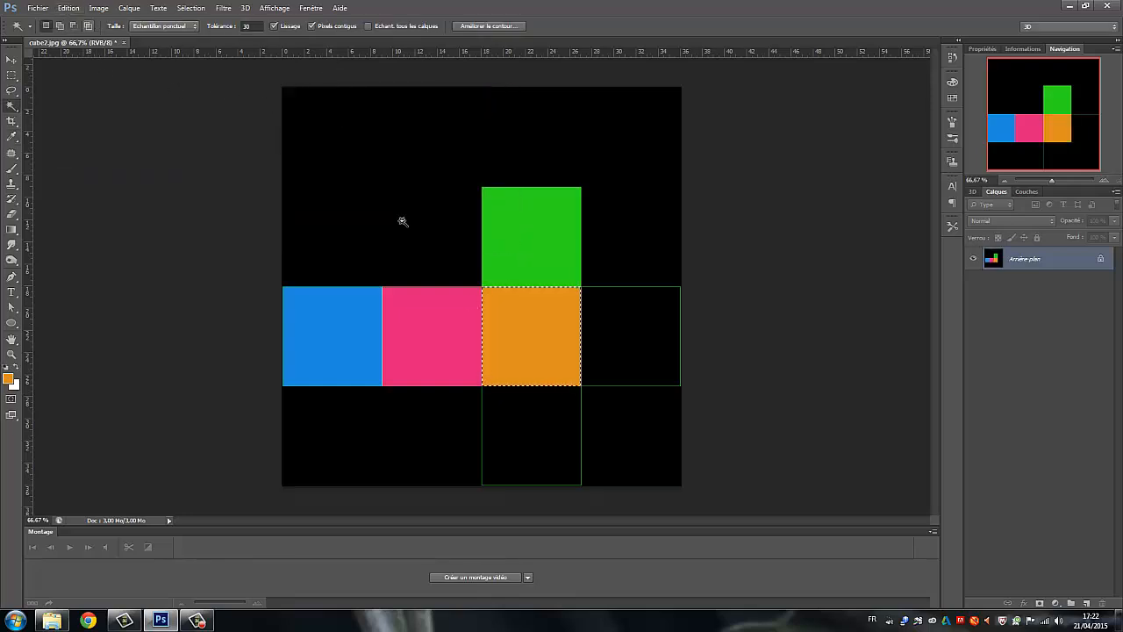
Select the lowest square of the template and fill it with magenta #df1dc1 at 100% opacity.
{"action": "left_click", "coordinate": [525, 432]}
{"action": "left_click", "coordinate": [68, 9]}
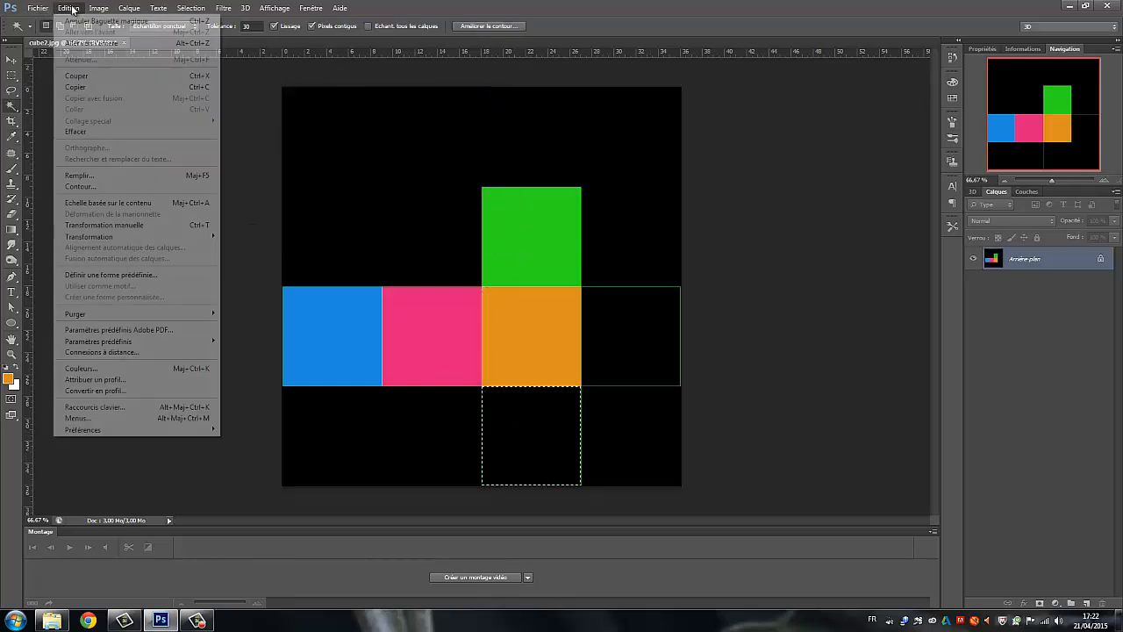
{"action": "left_click", "coordinate": [10, 381]}
{"action": "left_click", "coordinate": [10, 381]}
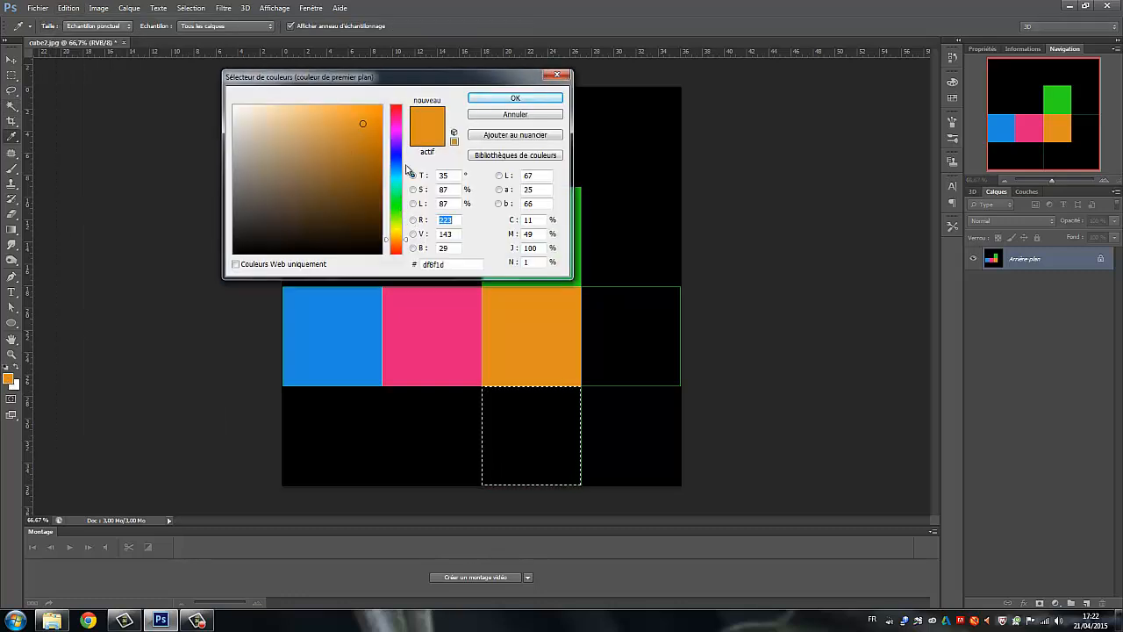
{"action": "left_click", "coordinate": [396, 130]}
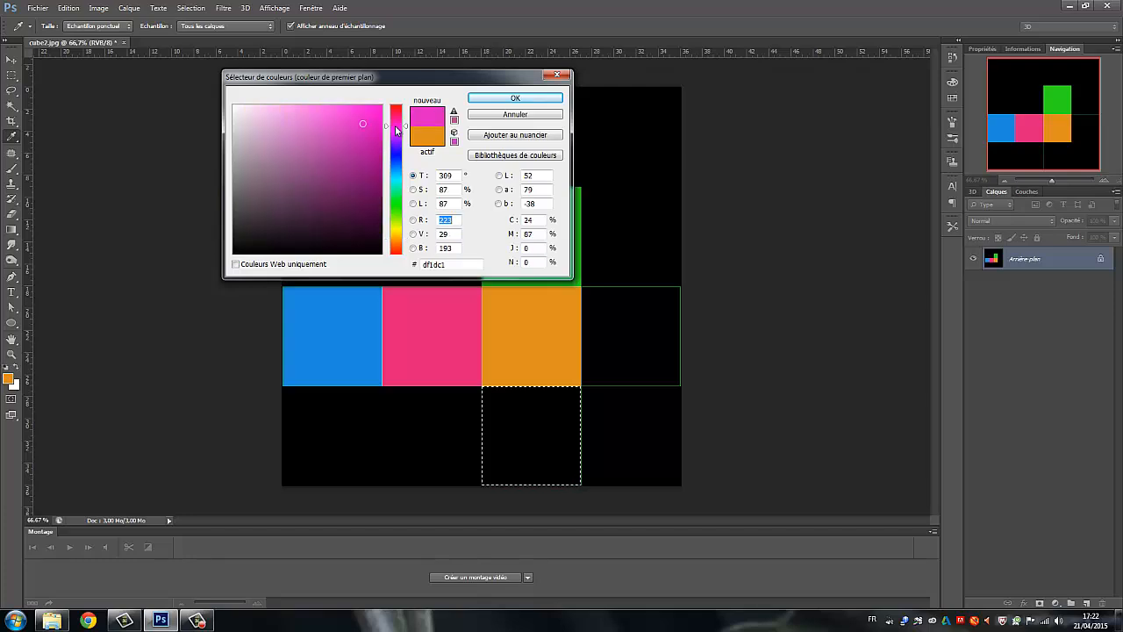
{"action": "left_click", "coordinate": [515, 98]}
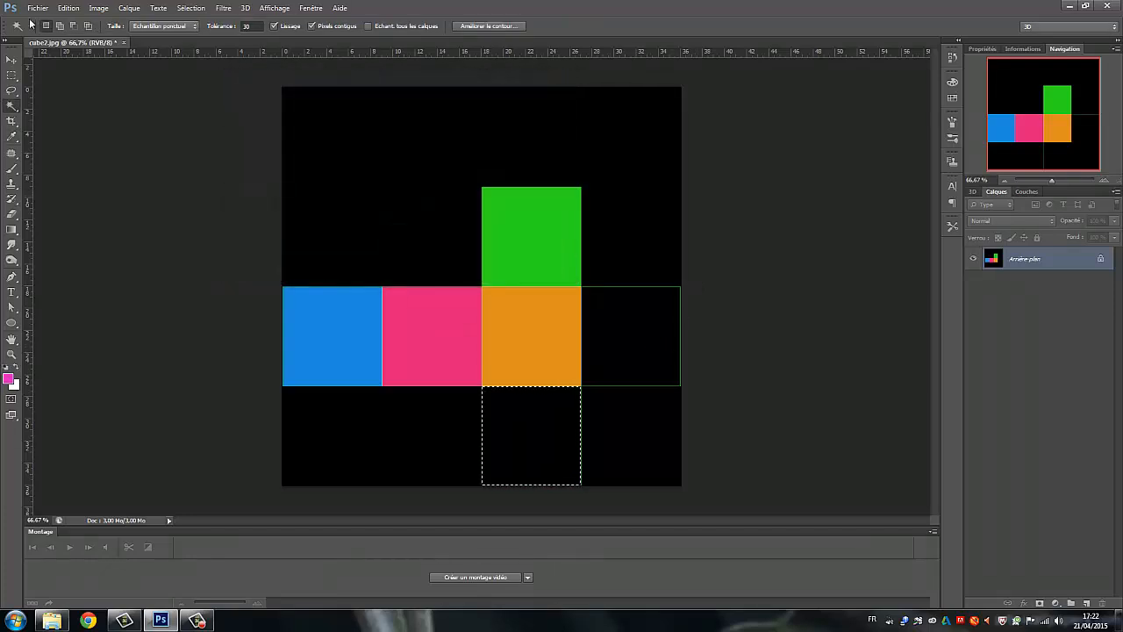
{"action": "left_click", "coordinate": [68, 8]}
{"action": "left_click", "coordinate": [83, 174]}
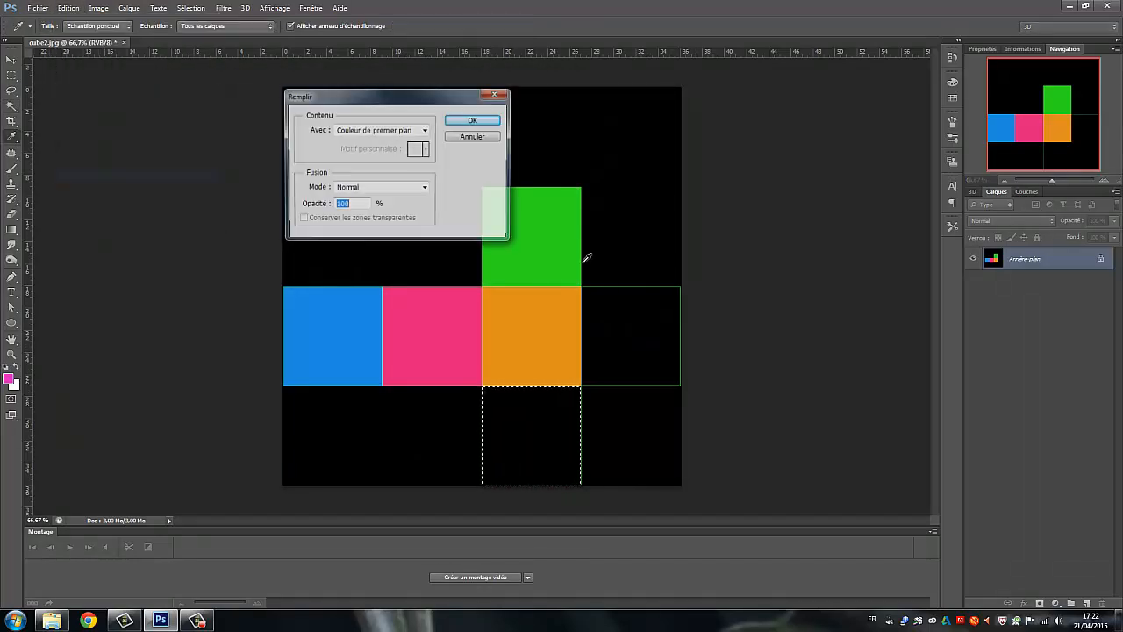
{"action": "left_click", "coordinate": [469, 120]}
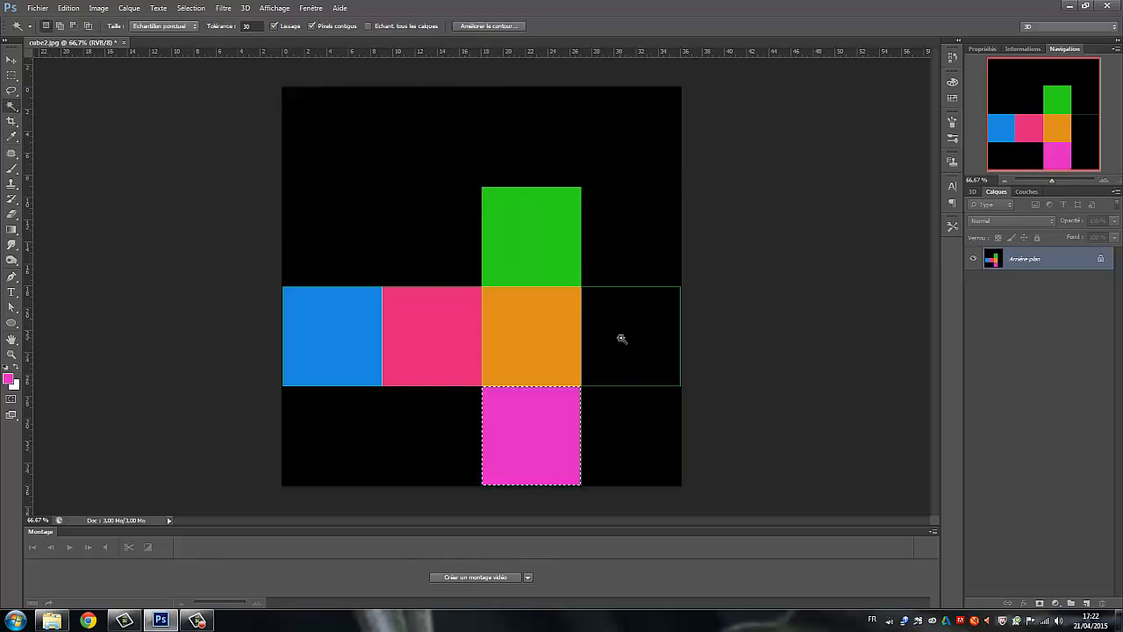
Select the rightmost square of the template and fill it with yellow #ecf91d at 100% opacity.
{"action": "left_click", "coordinate": [621, 337]}
{"action": "left_click", "coordinate": [9, 379]}
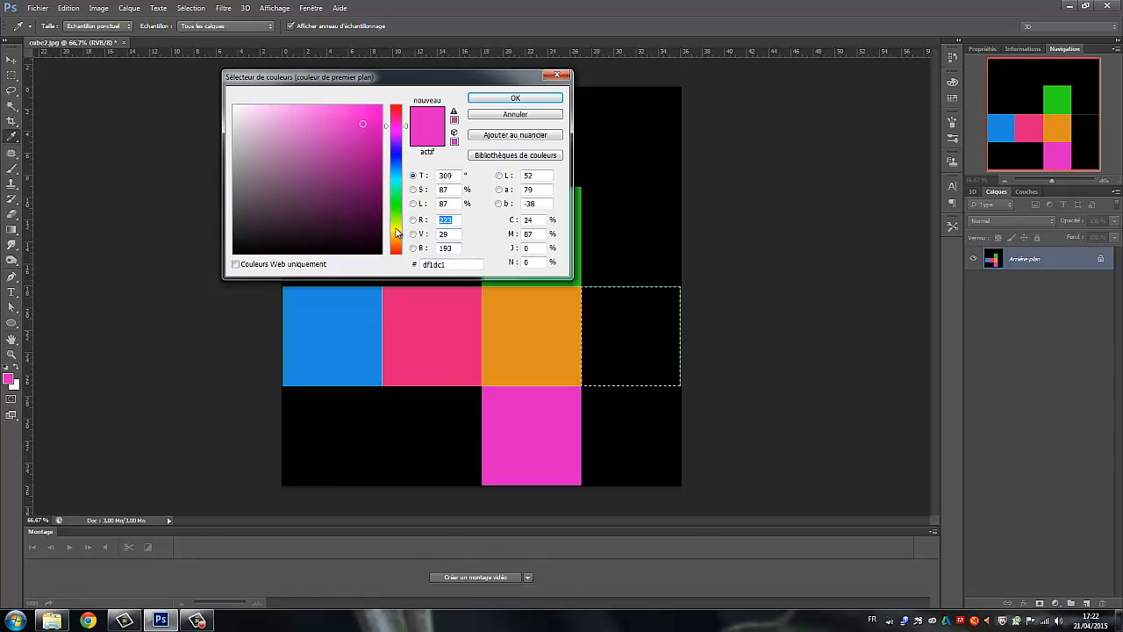
{"action": "left_click", "coordinate": [396, 229]}
{"action": "left_click", "coordinate": [364, 108]}
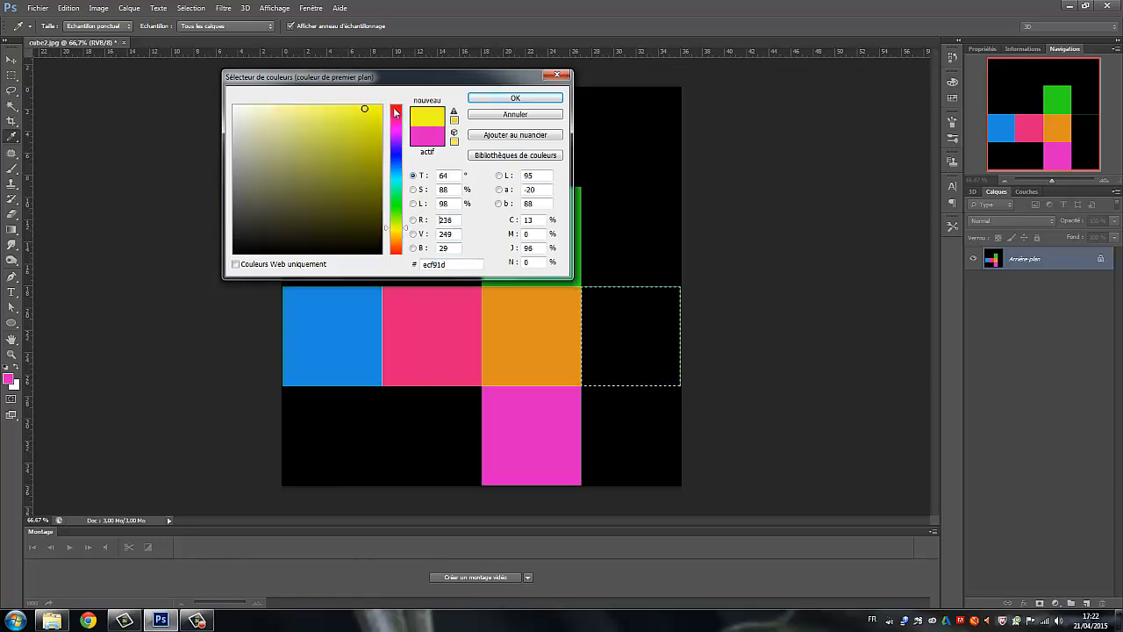
{"action": "left_click", "coordinate": [492, 98]}
{"action": "key", "text": "w"}
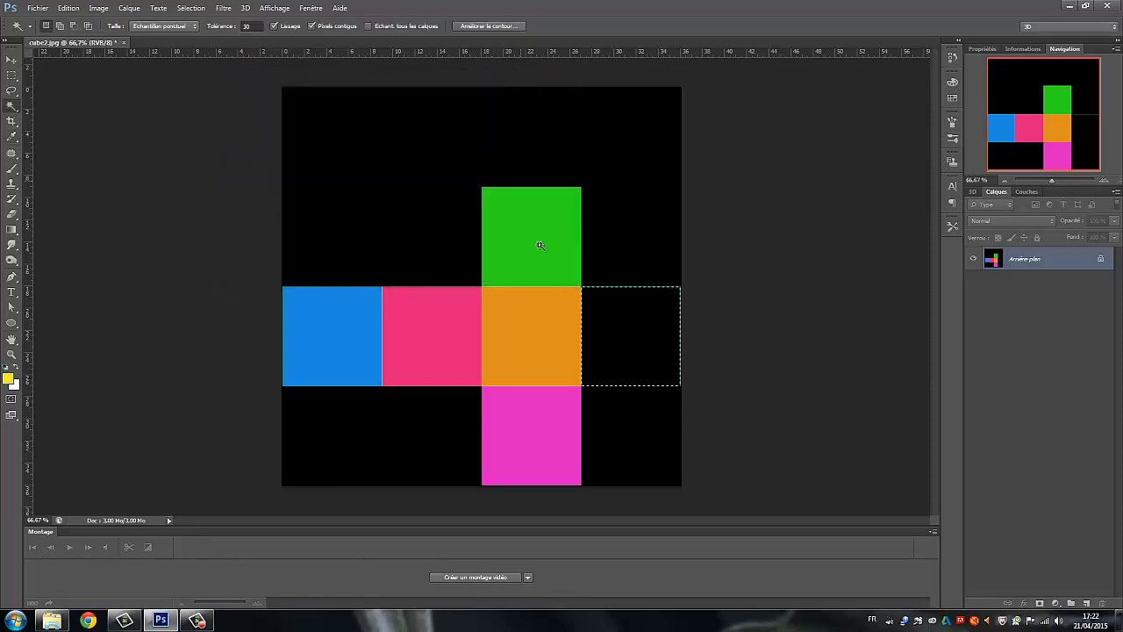
{"action": "left_click", "coordinate": [69, 8]}
{"action": "left_click", "coordinate": [83, 175]}
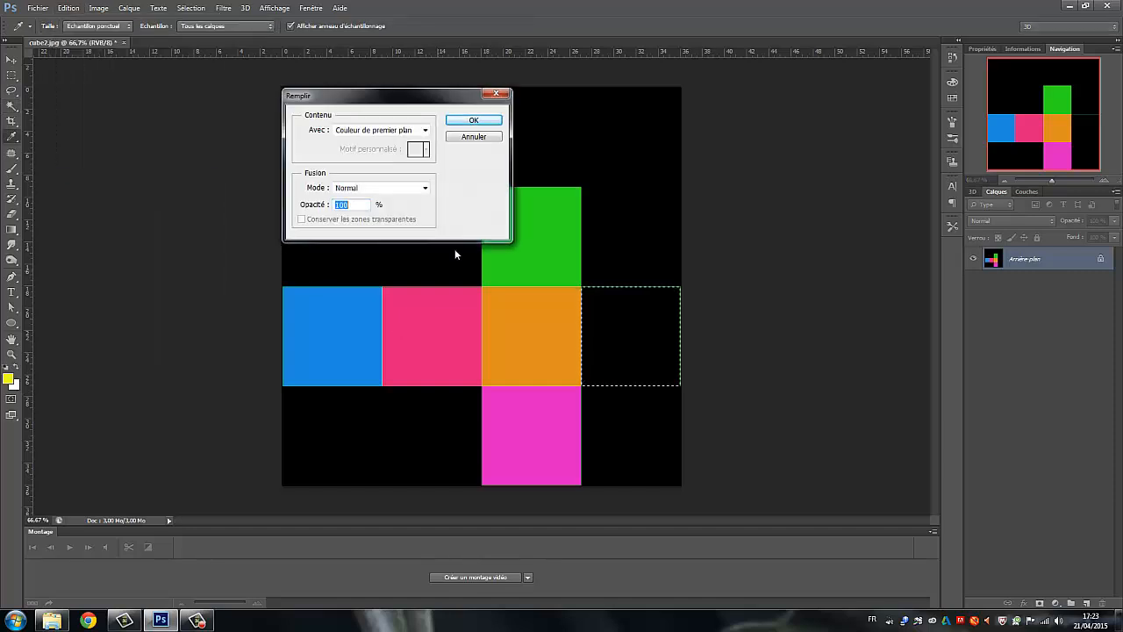
{"action": "left_click", "coordinate": [466, 119]}
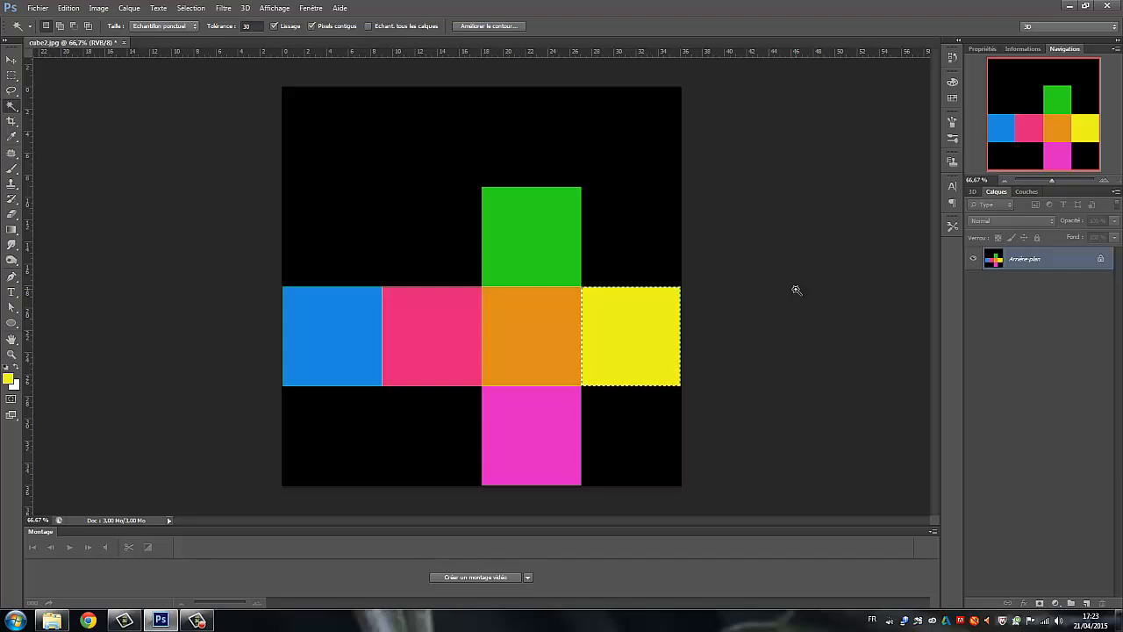
Quit Photoshop, saving the changes to cube2.jpg at maximum JPEG quality 12 in progressive optimised format with 3 passes.
{"action": "left_click", "coordinate": [41, 9]}
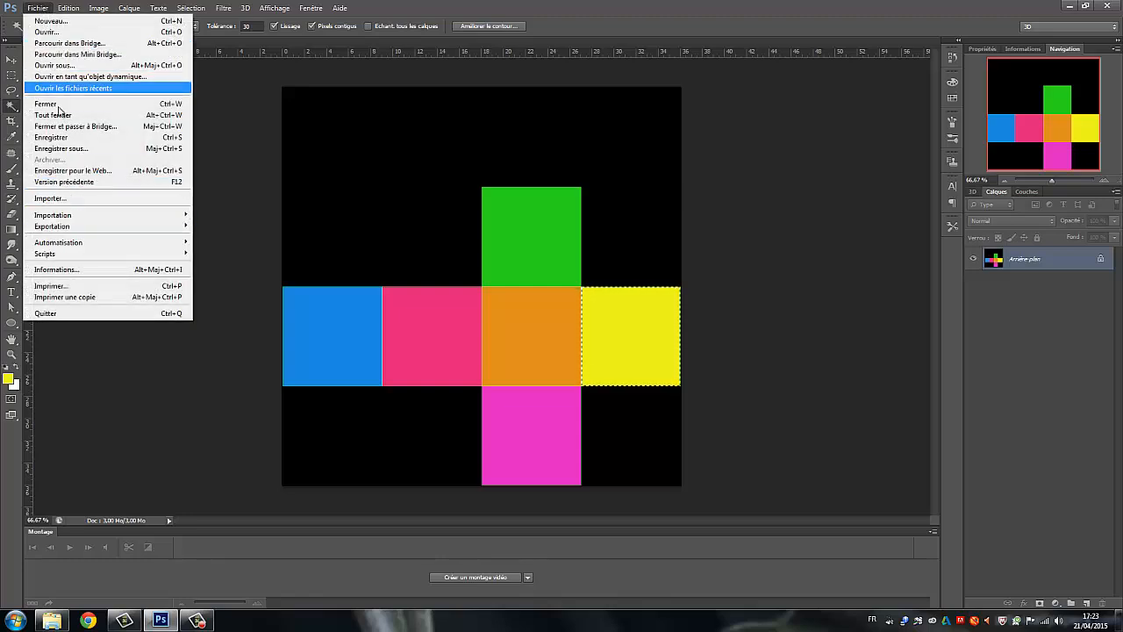
{"action": "left_click", "coordinate": [51, 313]}
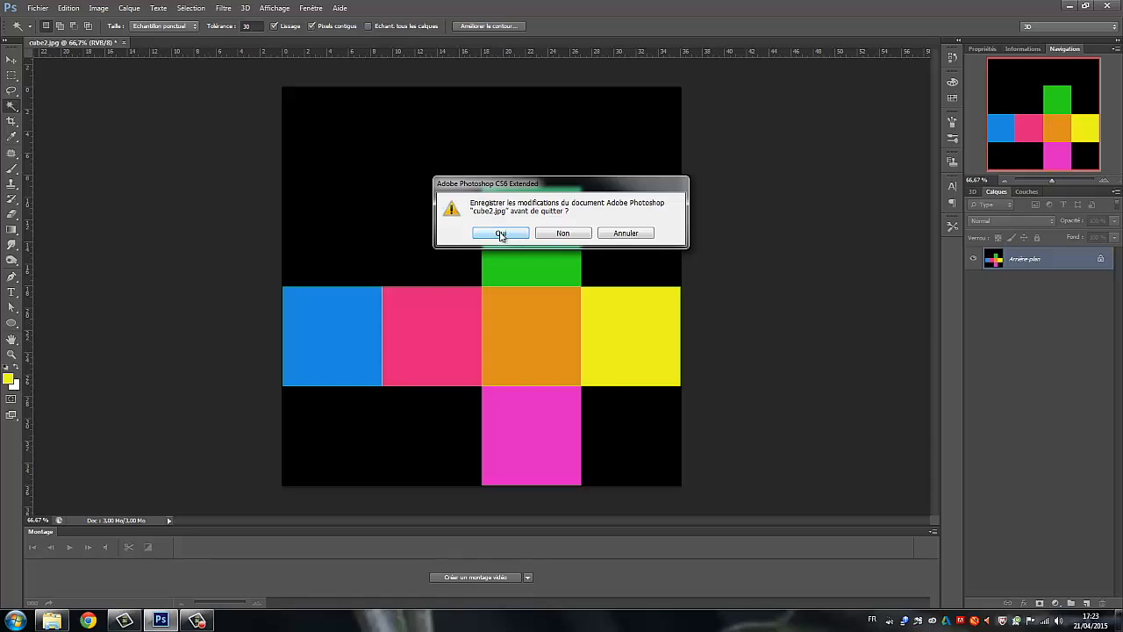
{"action": "left_click", "coordinate": [500, 233]}
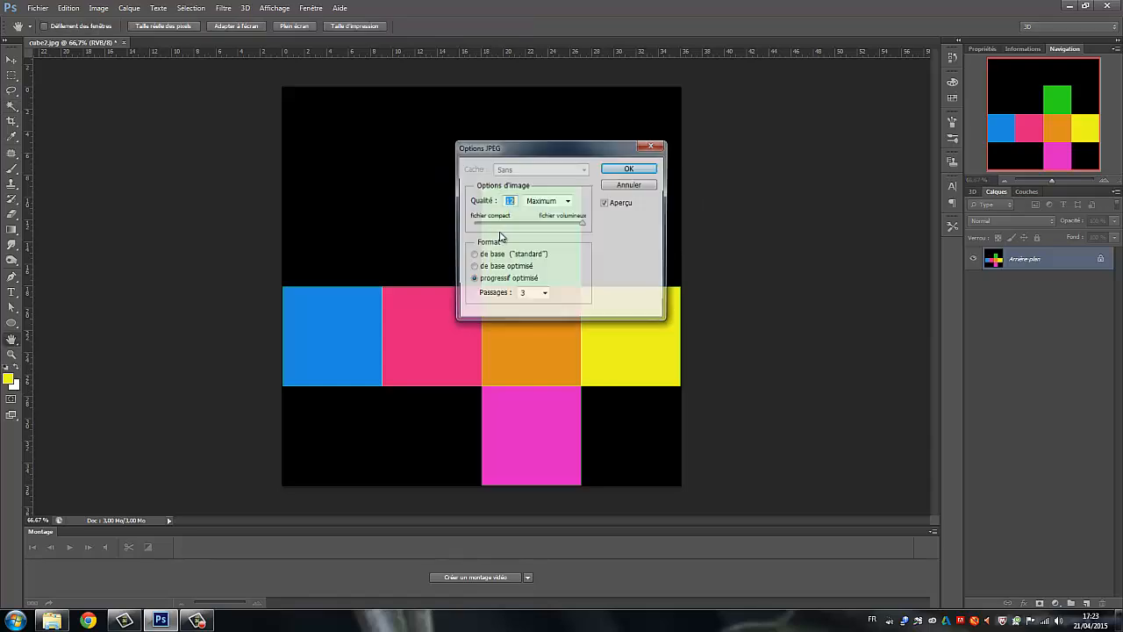
{"action": "left_click", "coordinate": [630, 170]}
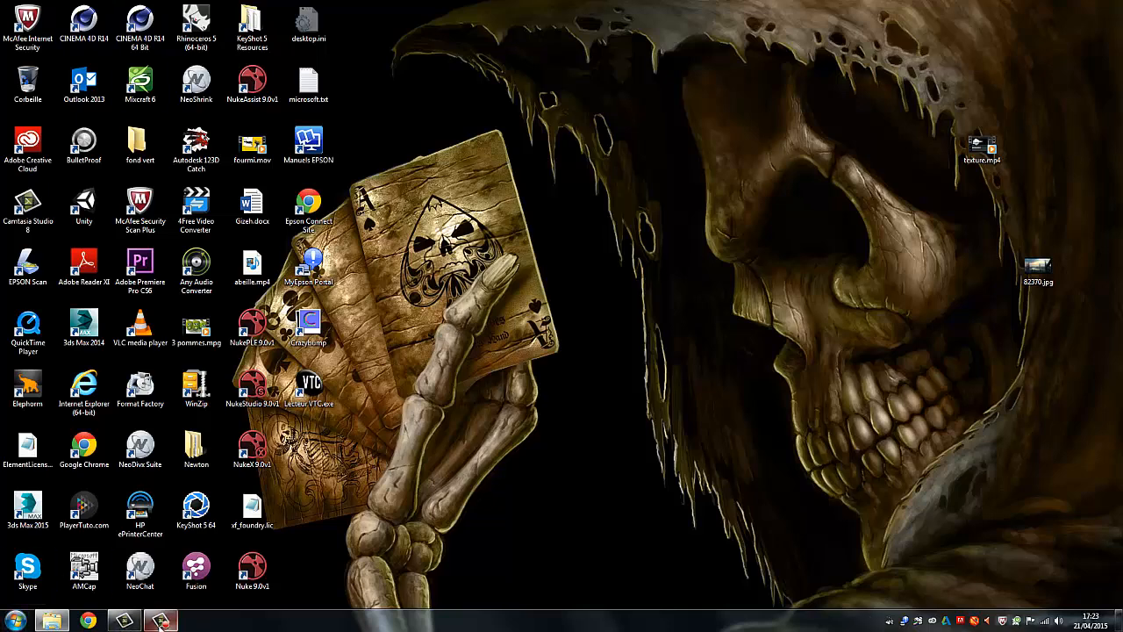
Switch to the Element Scene Setup in After Effects and open the diffuse texture channel of the cube2 model's 01___Default material.
{"action": "mouse_move", "coordinate": [162, 621]}
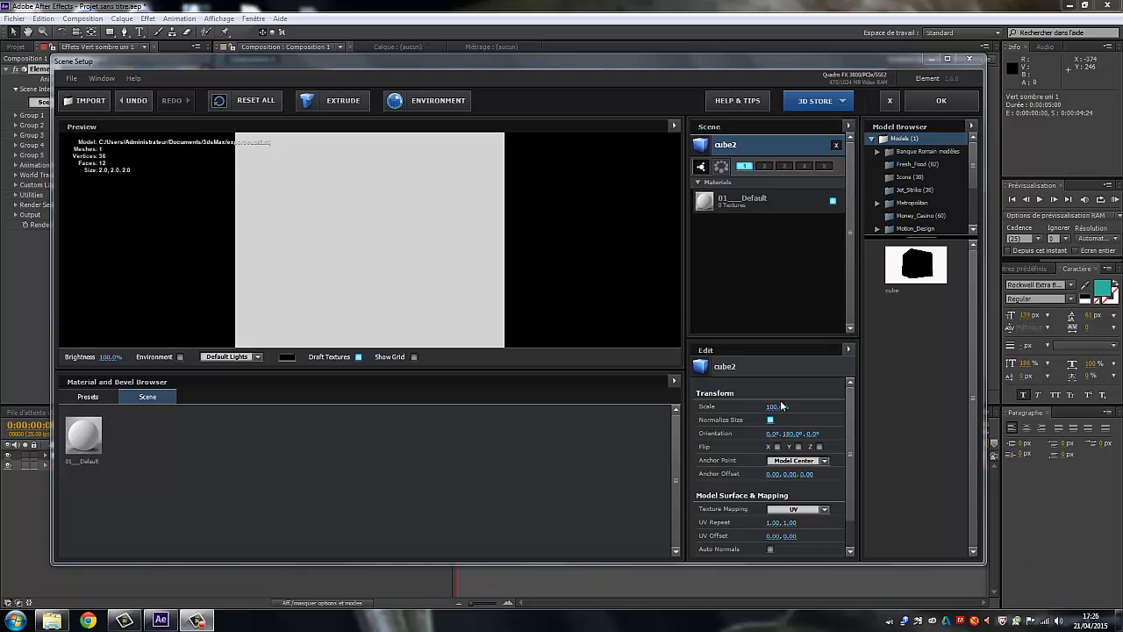
{"action": "left_click_drag", "start_coordinate": [401, 268], "coordinate": [445, 267]}
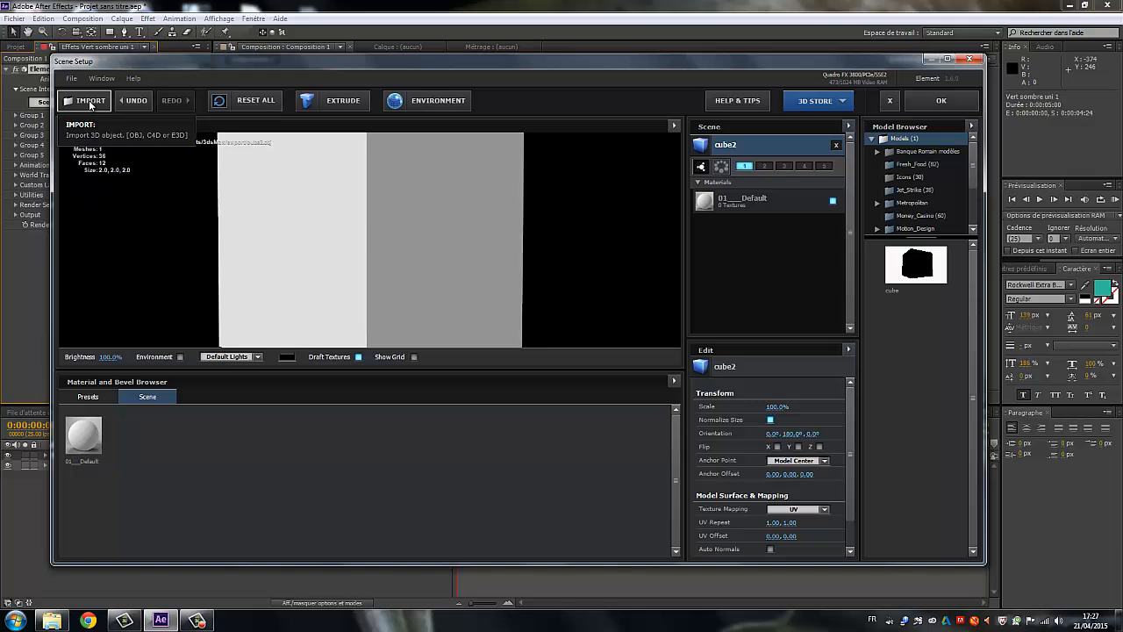
{"action": "left_click_drag", "start_coordinate": [330, 239], "coordinate": [391, 247]}
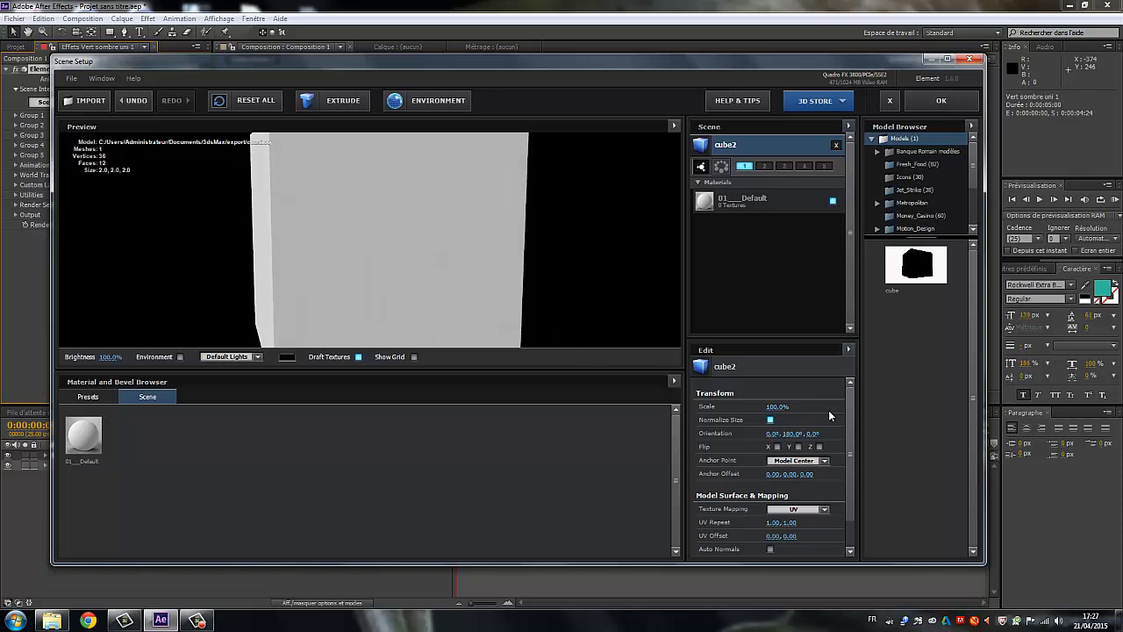
{"action": "left_click", "coordinate": [721, 202]}
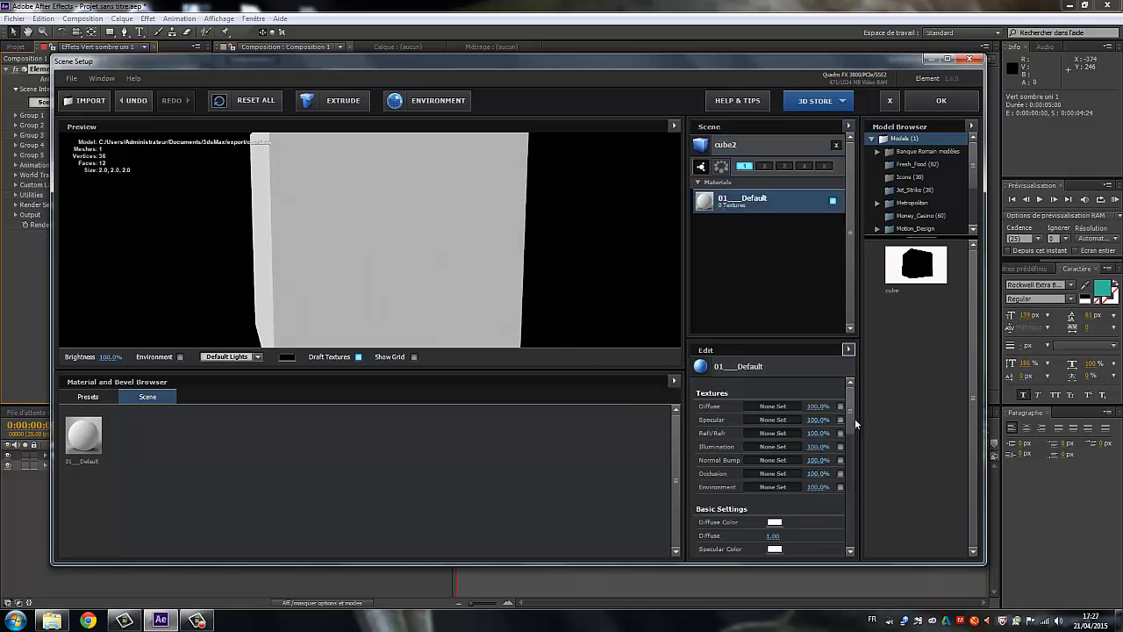
{"action": "left_click", "coordinate": [770, 405]}
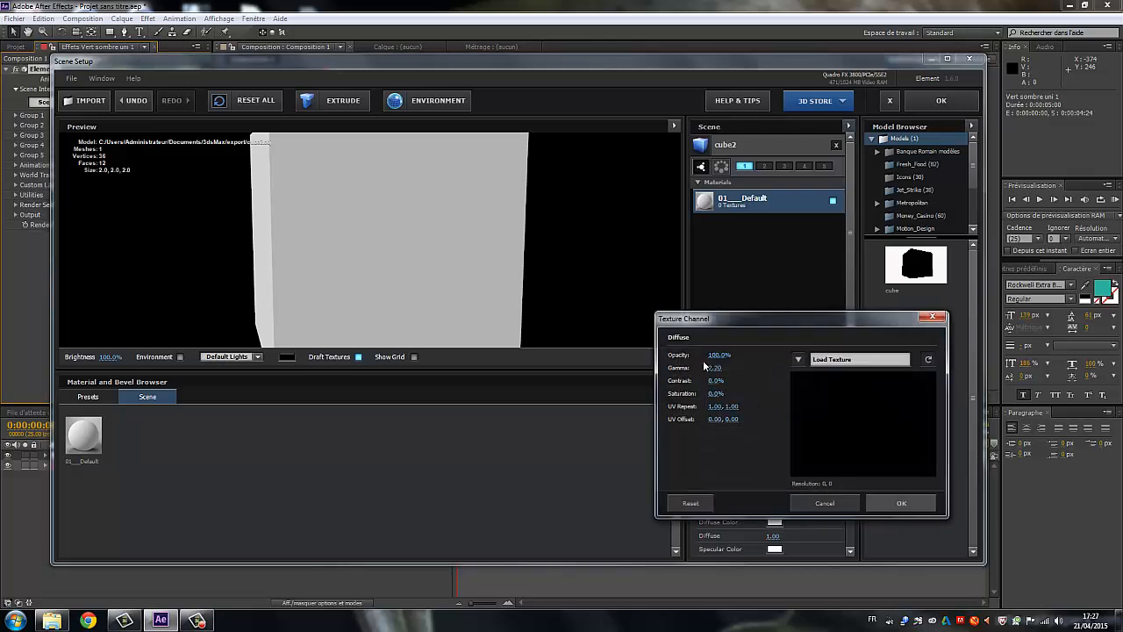
Load cube2.jpg from the Images library as the material's diffuse texture.
{"action": "left_click", "coordinate": [806, 360]}
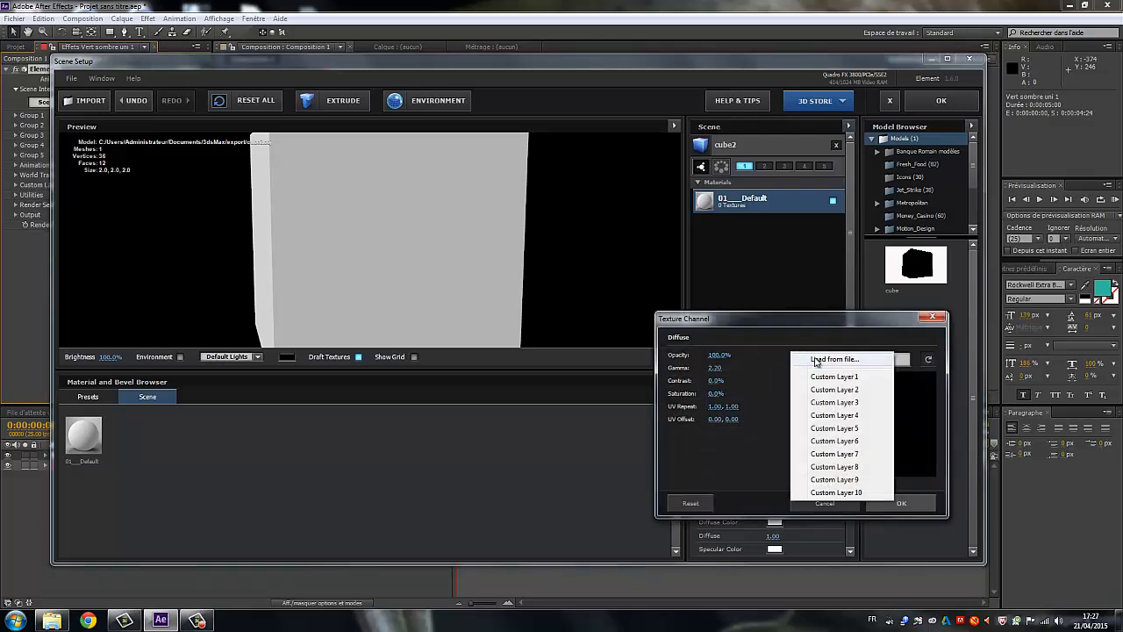
{"action": "left_click", "coordinate": [818, 359]}
{"action": "left_click_drag", "start_coordinate": [814, 322], "coordinate": [714, 274]}
{"action": "left_click", "coordinate": [567, 429]}
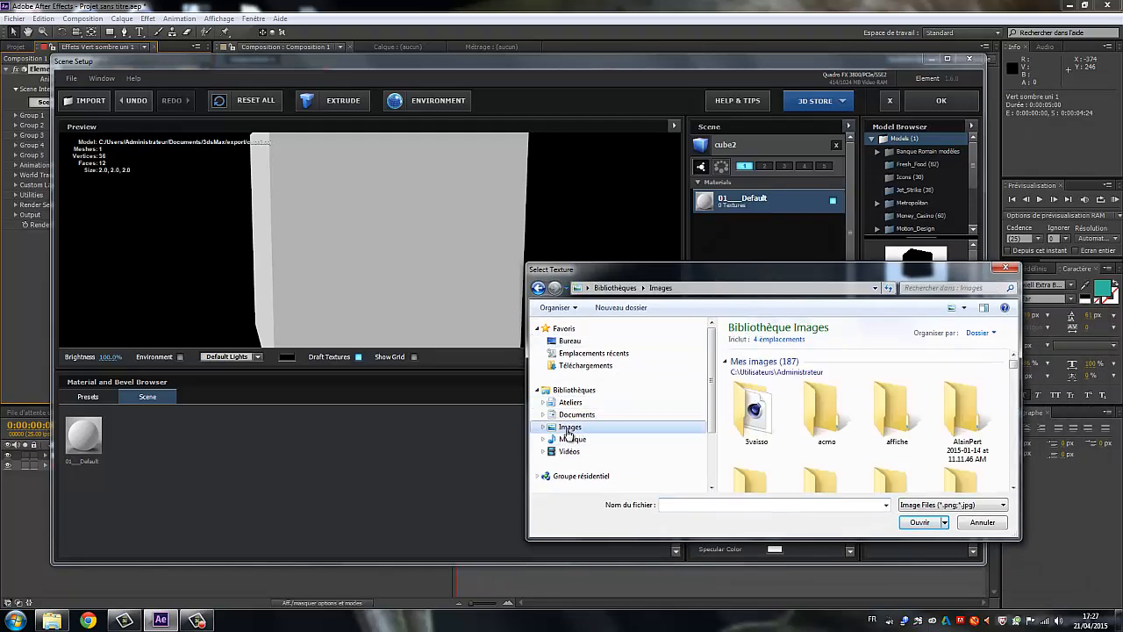
{"action": "scroll", "coordinate": [1015, 371], "scroll_direction": "down", "scroll_amount": 1}
{"action": "left_click_drag", "start_coordinate": [1015, 371], "coordinate": [1014, 399]}
{"action": "left_click", "coordinate": [967, 432]}
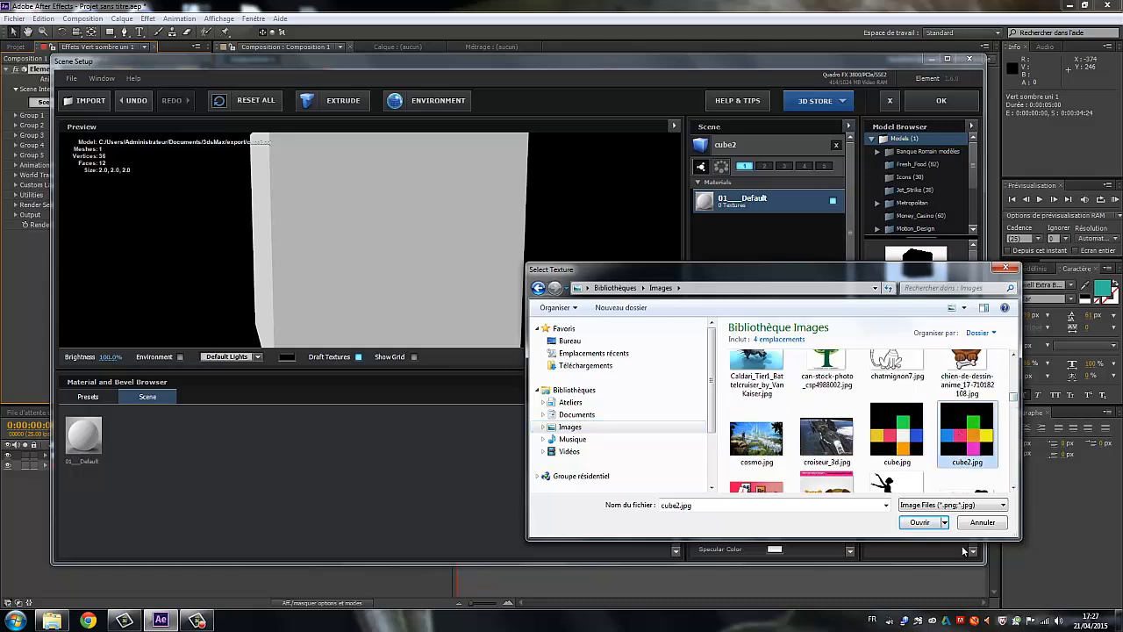
{"action": "left_click", "coordinate": [919, 522]}
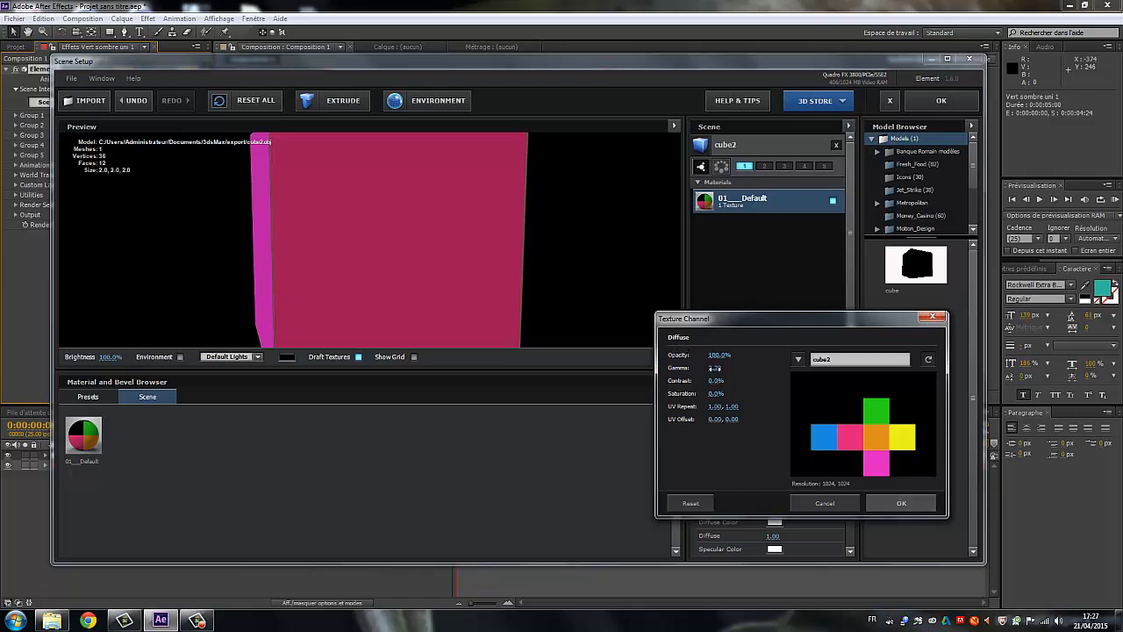
Set the diffuse texture's gamma to 3.00 and contrast to 45%, and accept the texture settings.
{"action": "left_click_drag", "start_coordinate": [716, 367], "coordinate": [742, 383]}
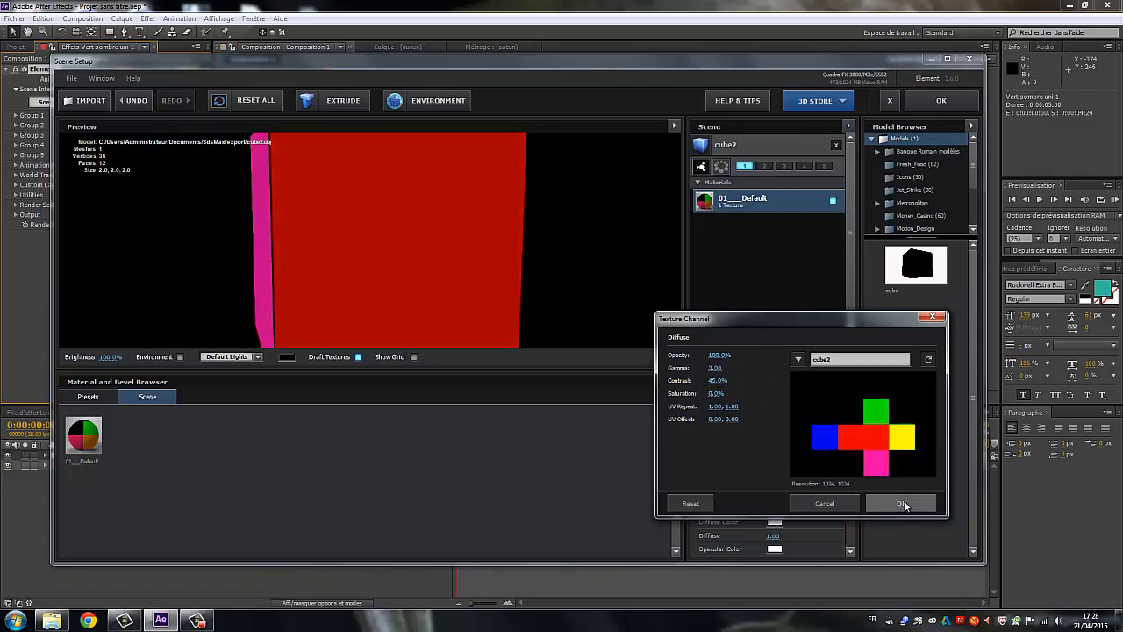
{"action": "left_click", "coordinate": [904, 500]}
Check the textured cube's faces from several sides in the preview and apply the scene to the composition.
{"action": "left_click_drag", "start_coordinate": [451, 282], "coordinate": [399, 276]}
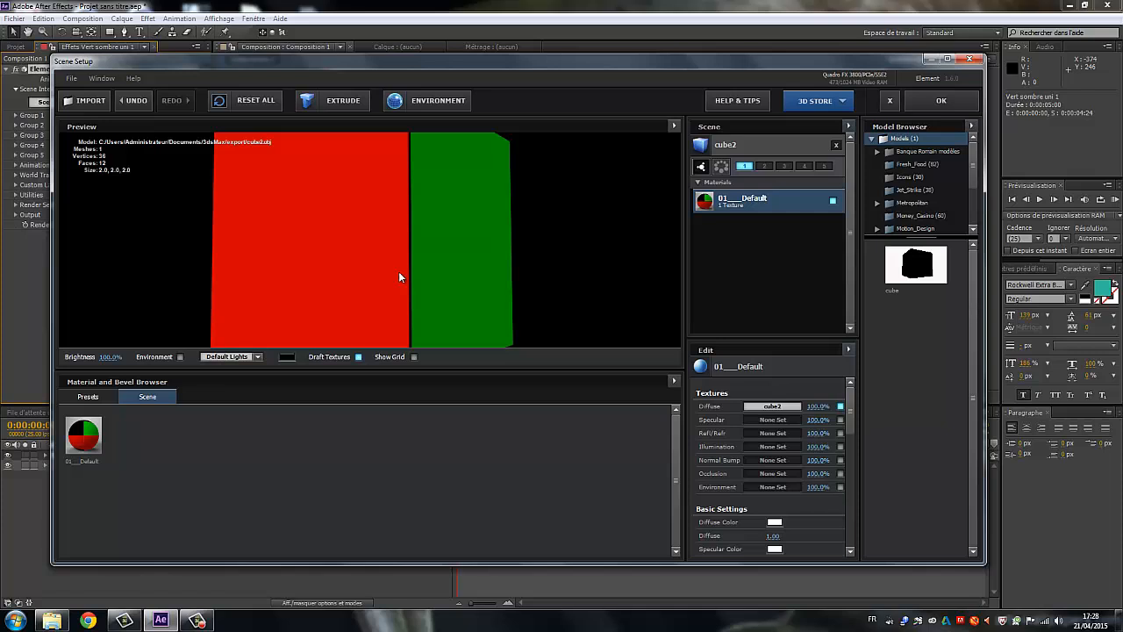
{"action": "left_click_drag", "start_coordinate": [399, 272], "coordinate": [383, 351]}
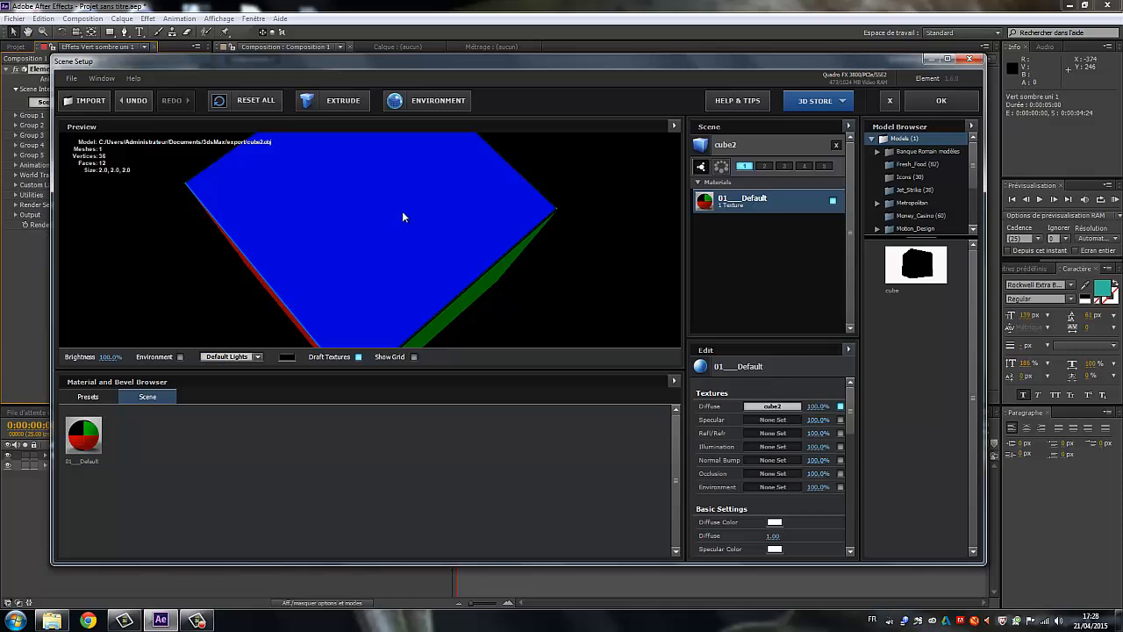
{"action": "left_click_drag", "start_coordinate": [388, 252], "coordinate": [357, 259]}
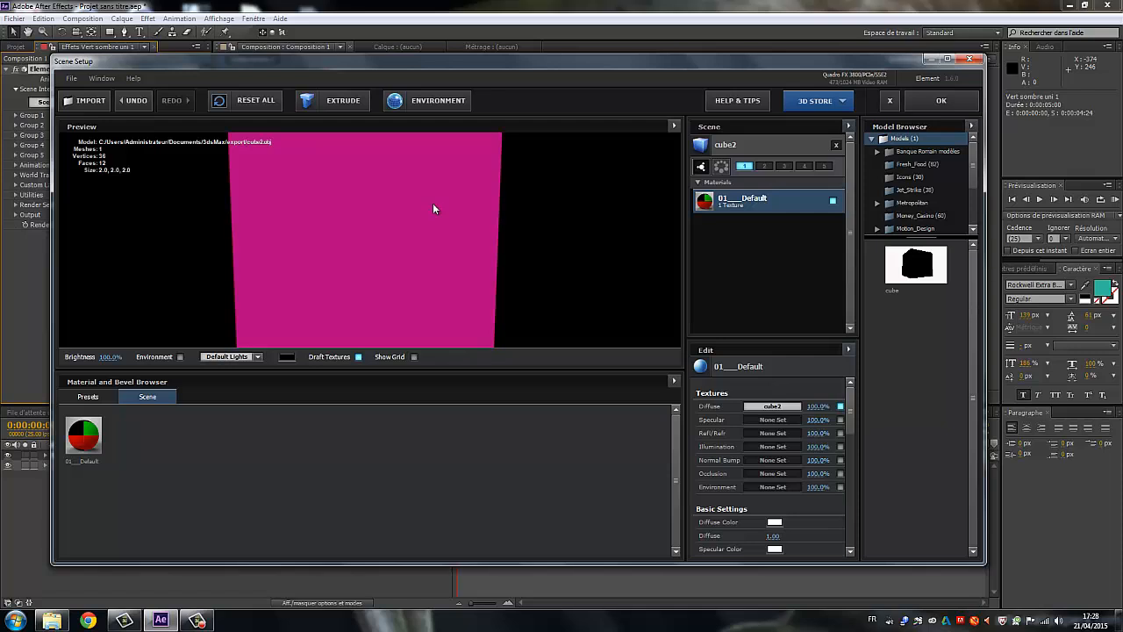
{"action": "left_click", "coordinate": [944, 105]}
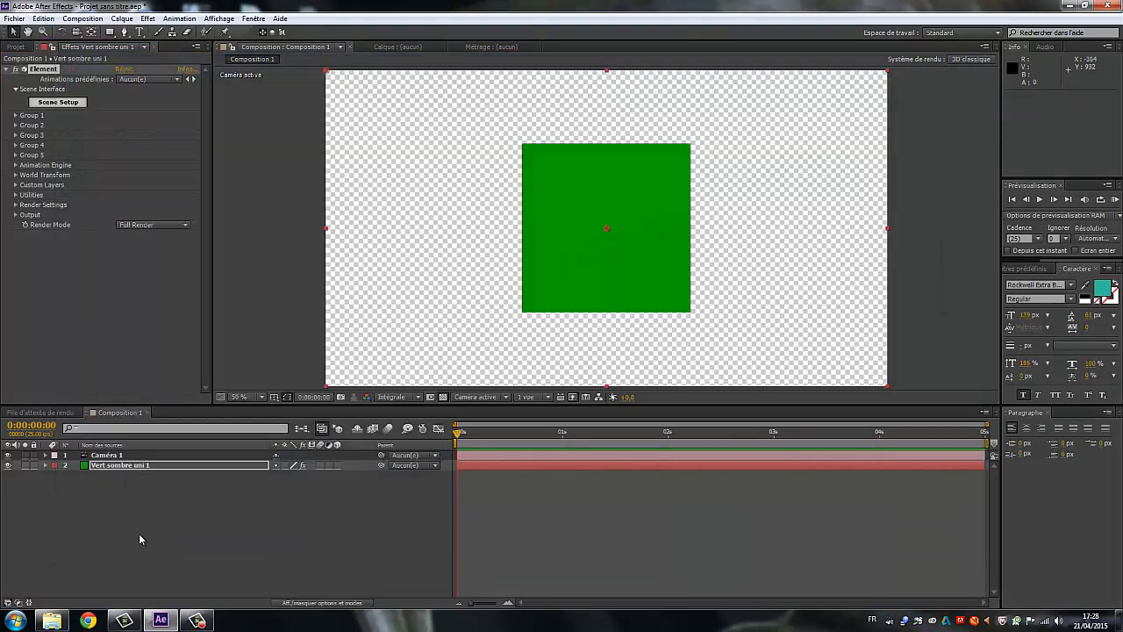
Orbit Caméra 1 around the cube in the composition to an angled view of two adjacent faces.
{"action": "left_click", "coordinate": [104, 455]}
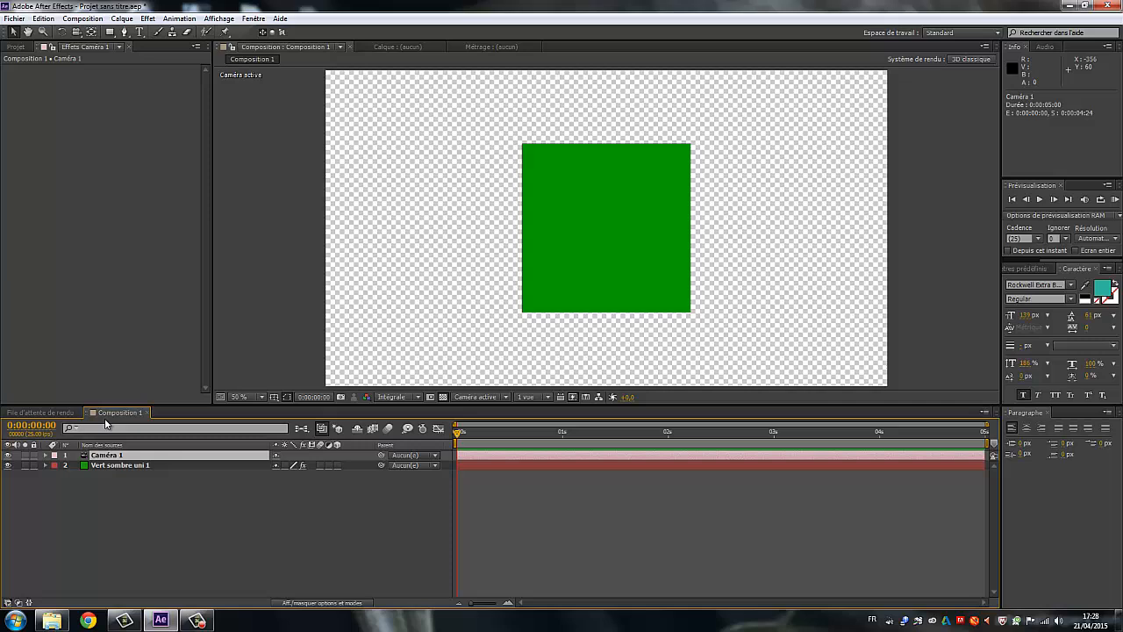
{"action": "left_click", "coordinate": [78, 34]}
{"action": "left_click", "coordinate": [125, 44]}
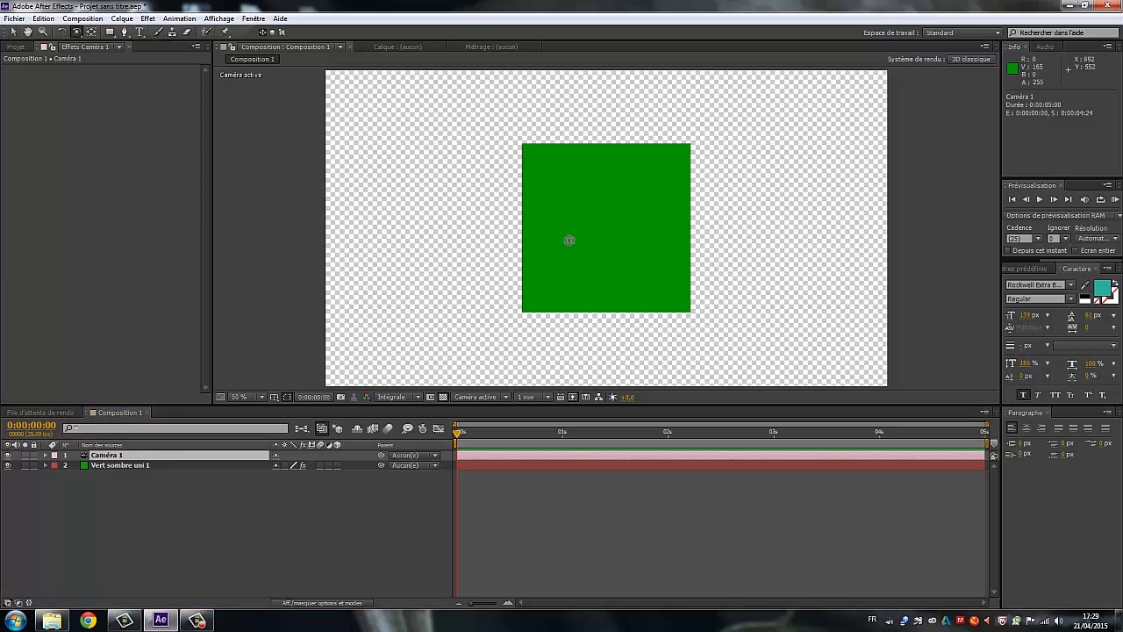
{"action": "left_click_drag", "start_coordinate": [536, 244], "coordinate": [499, 237]}
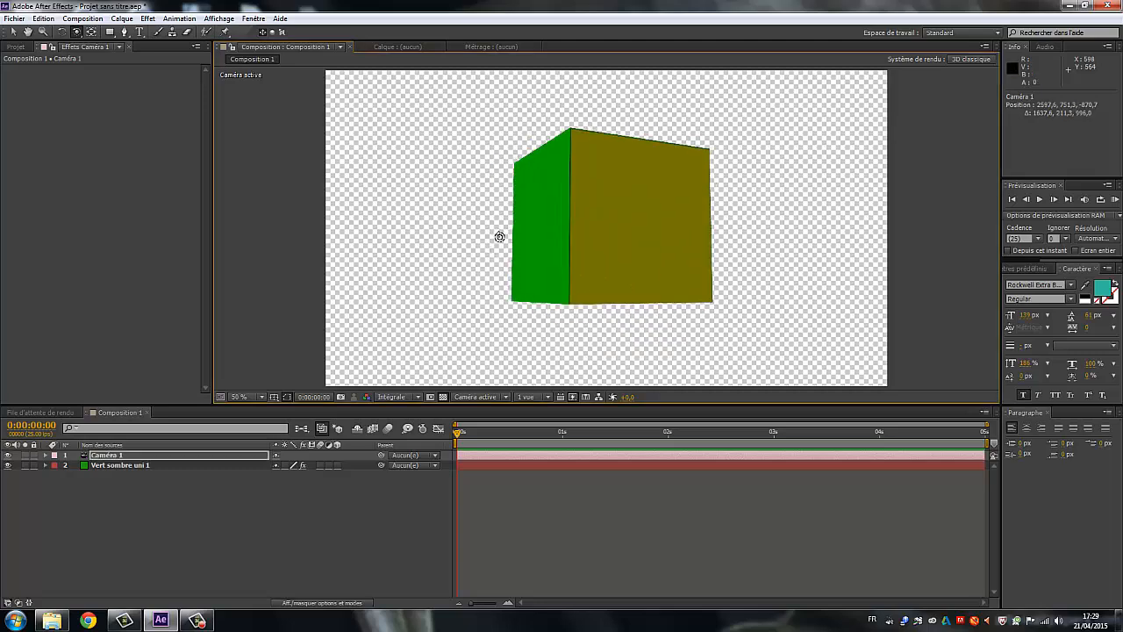
Minimise After Effects, launch CrazyBump from the desktop and choose to open a photograph from file.
{"action": "left_click", "coordinate": [1069, 8]}
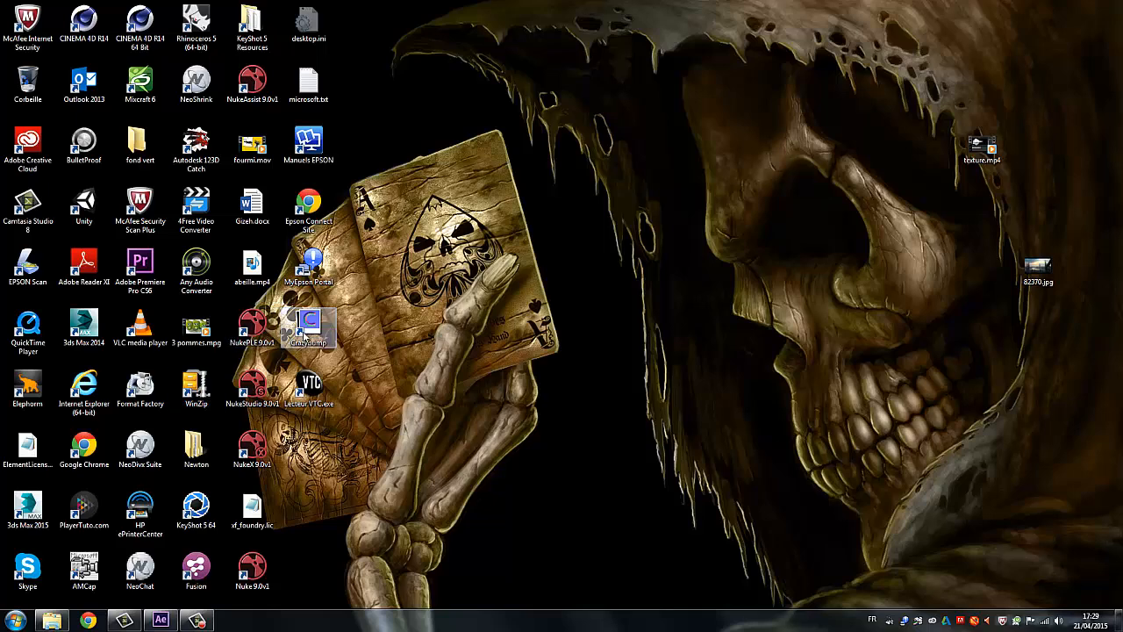
{"action": "left_click", "coordinate": [309, 330]}
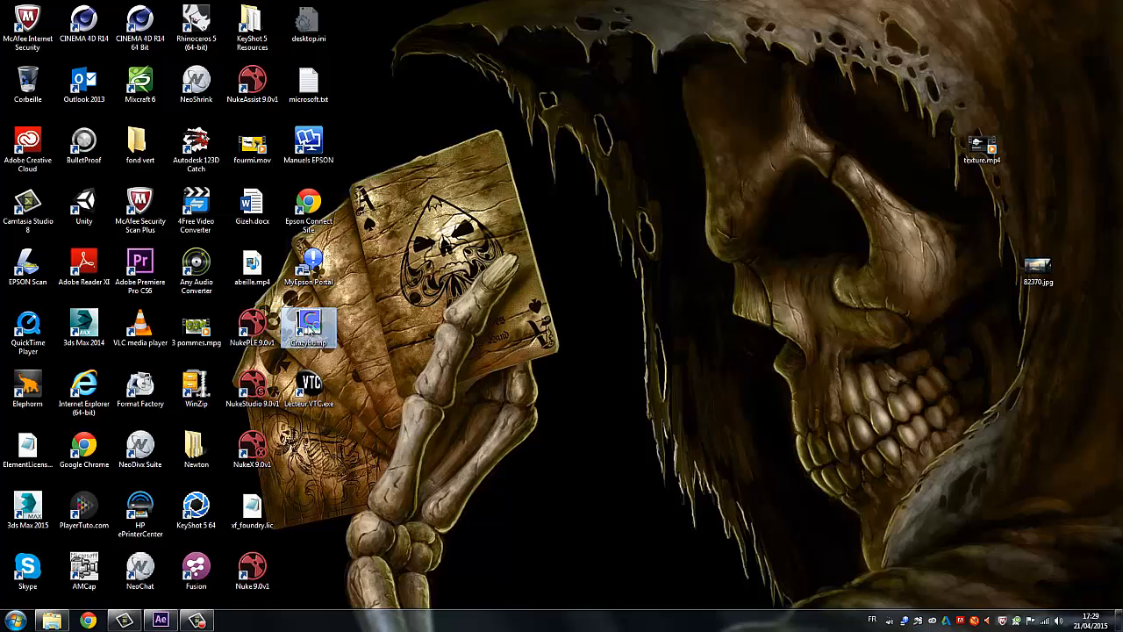
{"action": "double_click", "coordinate": [309, 330]}
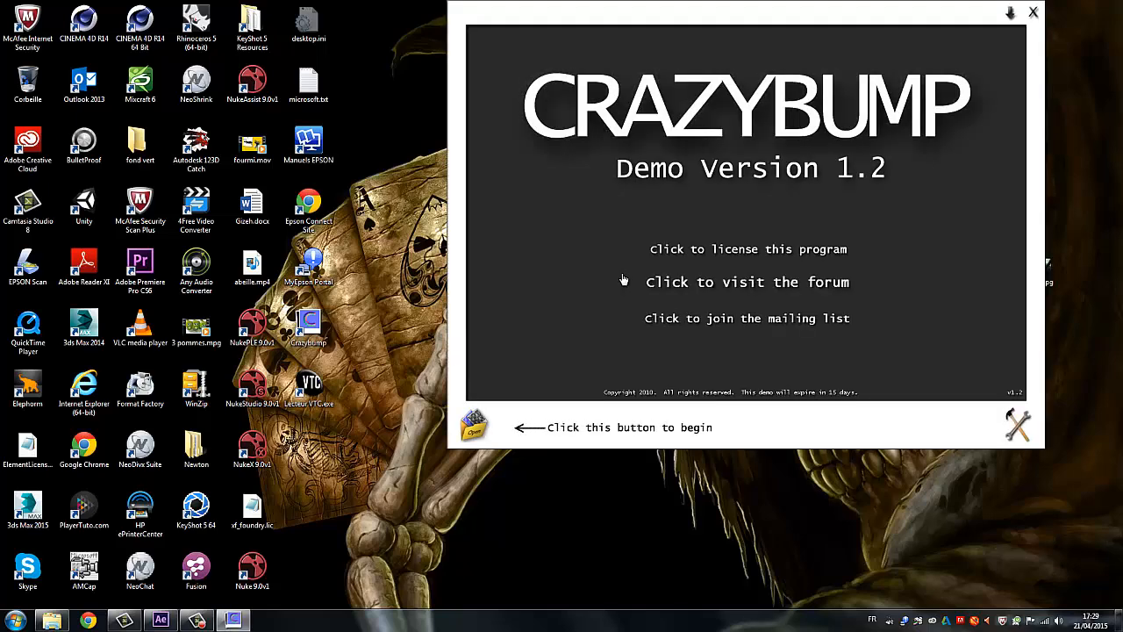
{"action": "left_click", "coordinate": [474, 427]}
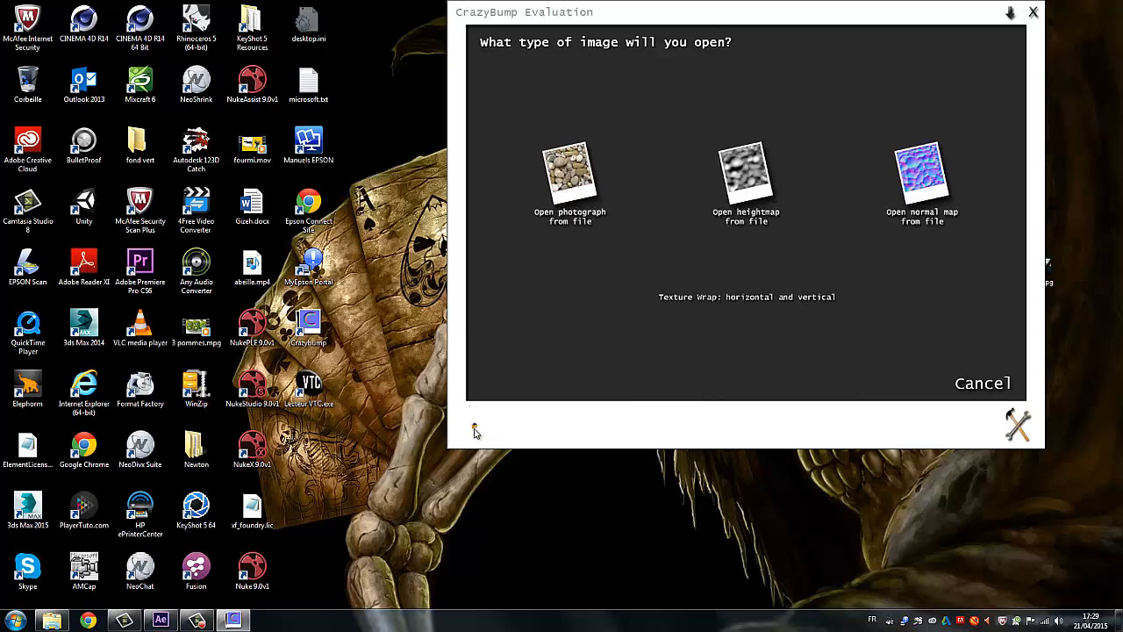
{"action": "left_click", "coordinate": [581, 171]}
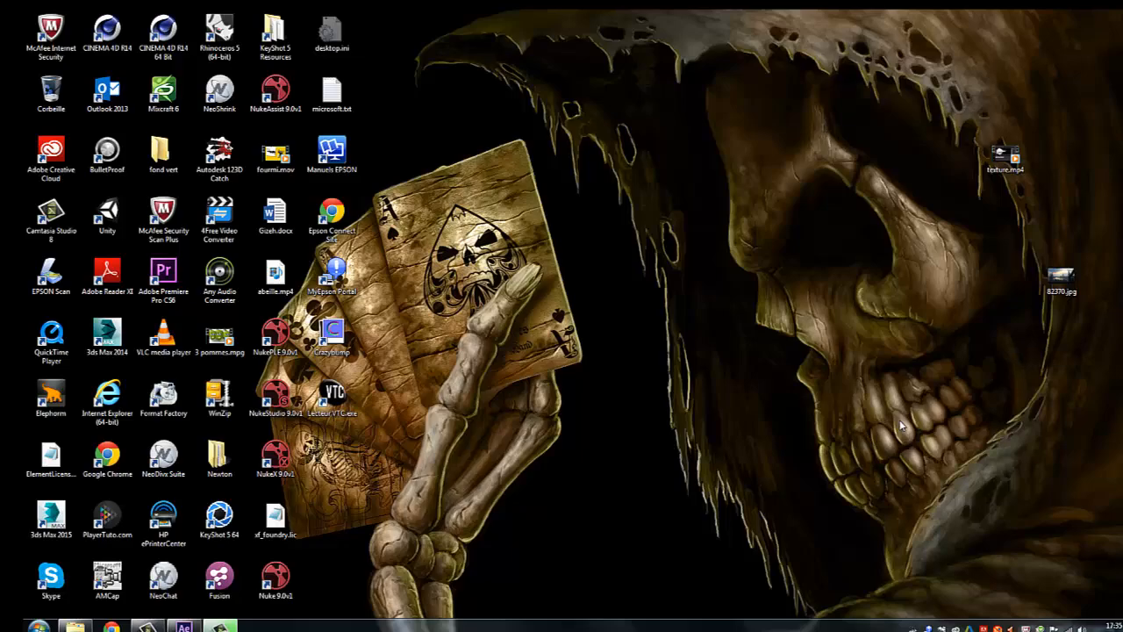
Open 82370.jpg from the desktop in the Windows photo viewer to examine the image.
{"action": "left_click", "coordinate": [1062, 281]}
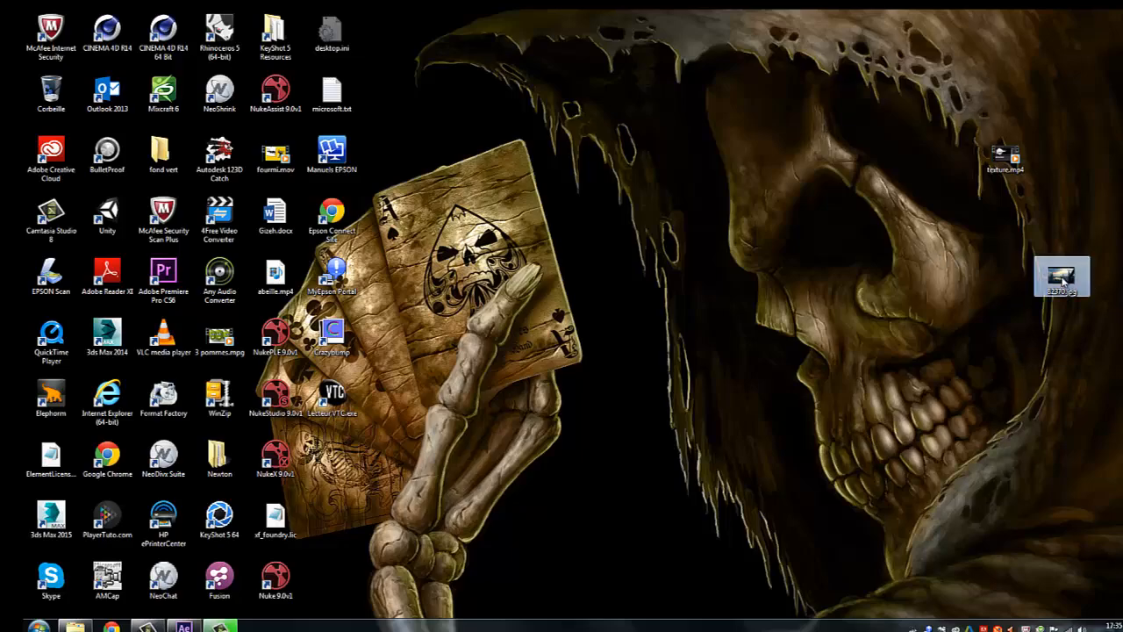
{"action": "double_click", "coordinate": [1063, 281]}
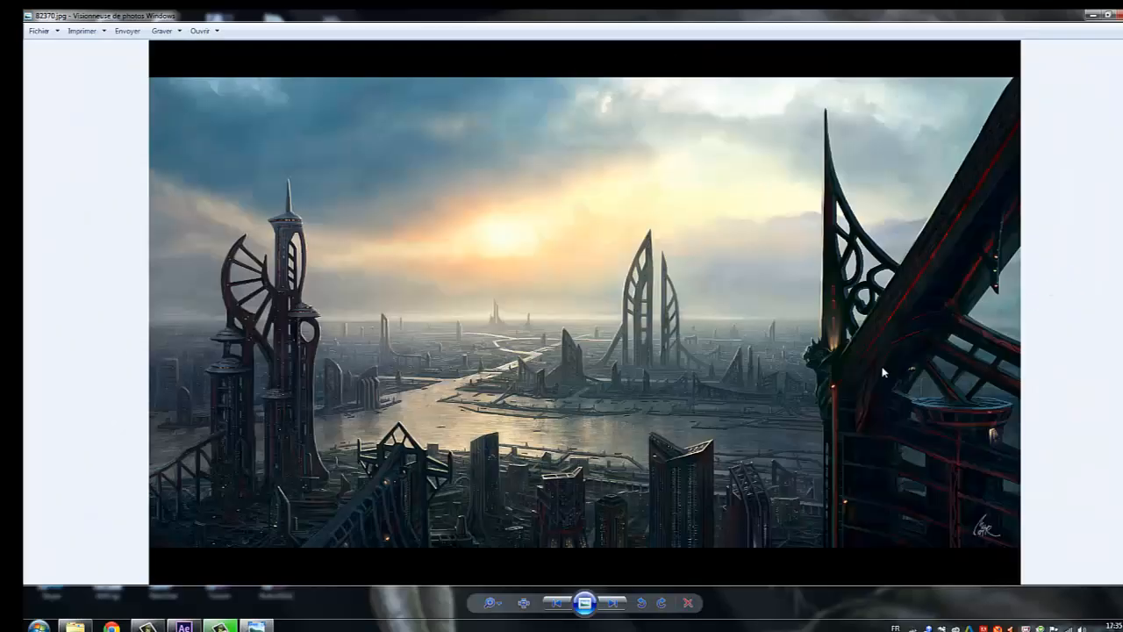